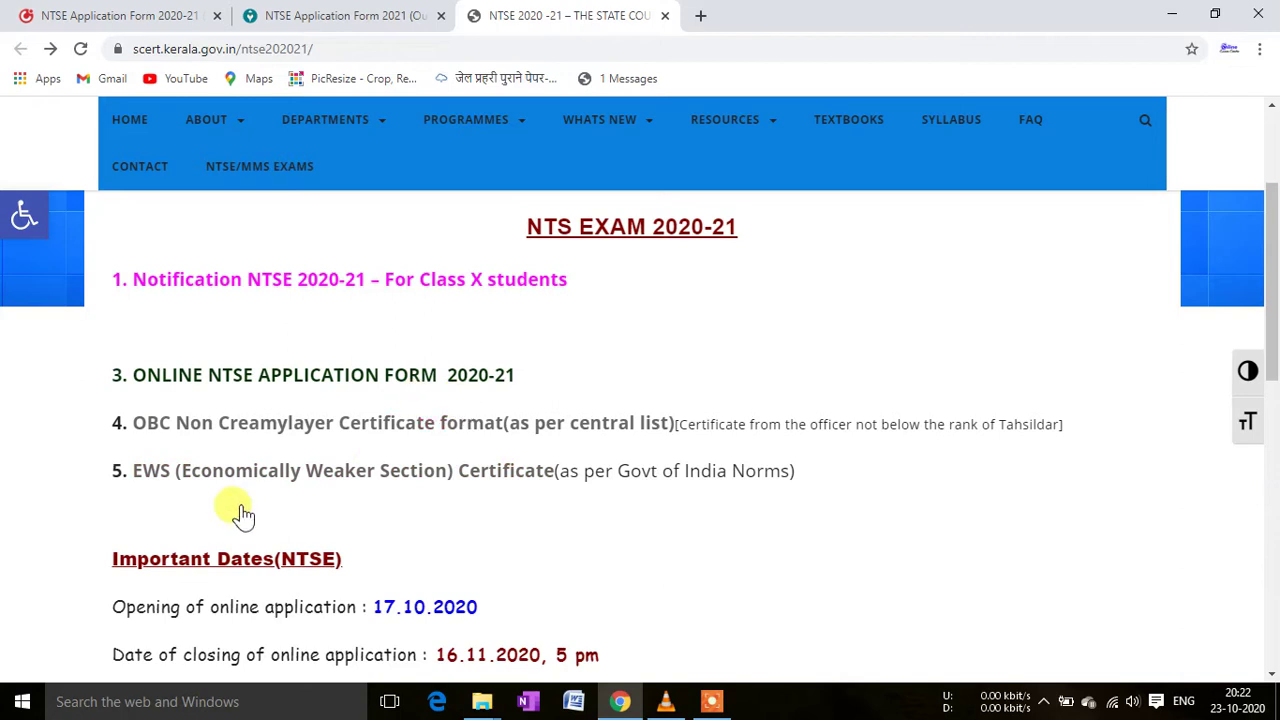
- Check the NTSE important dates, and open the Notification NTSE 2020-21 for Class X students at an enlarged view
{"action": "scroll", "coordinate": [360, 414], "scroll_direction": "down", "scroll_amount": 2}
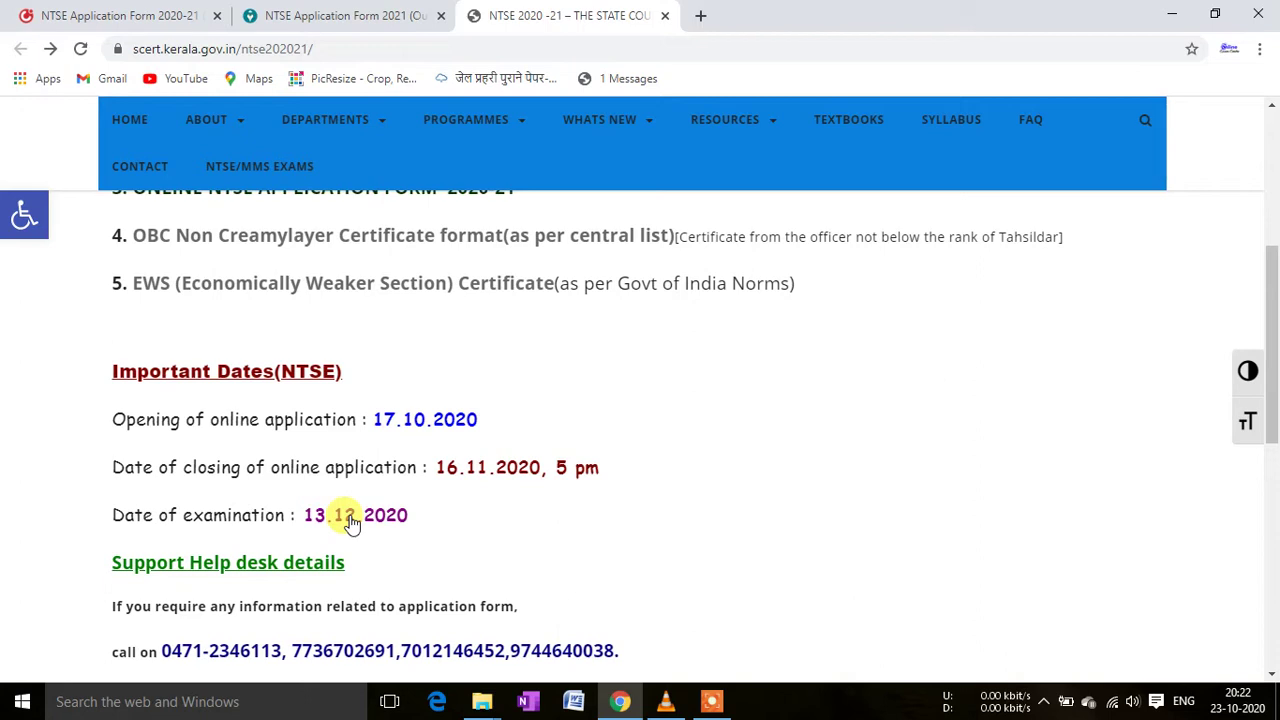
{"action": "scroll", "coordinate": [478, 445], "scroll_direction": "up", "scroll_amount": 4}
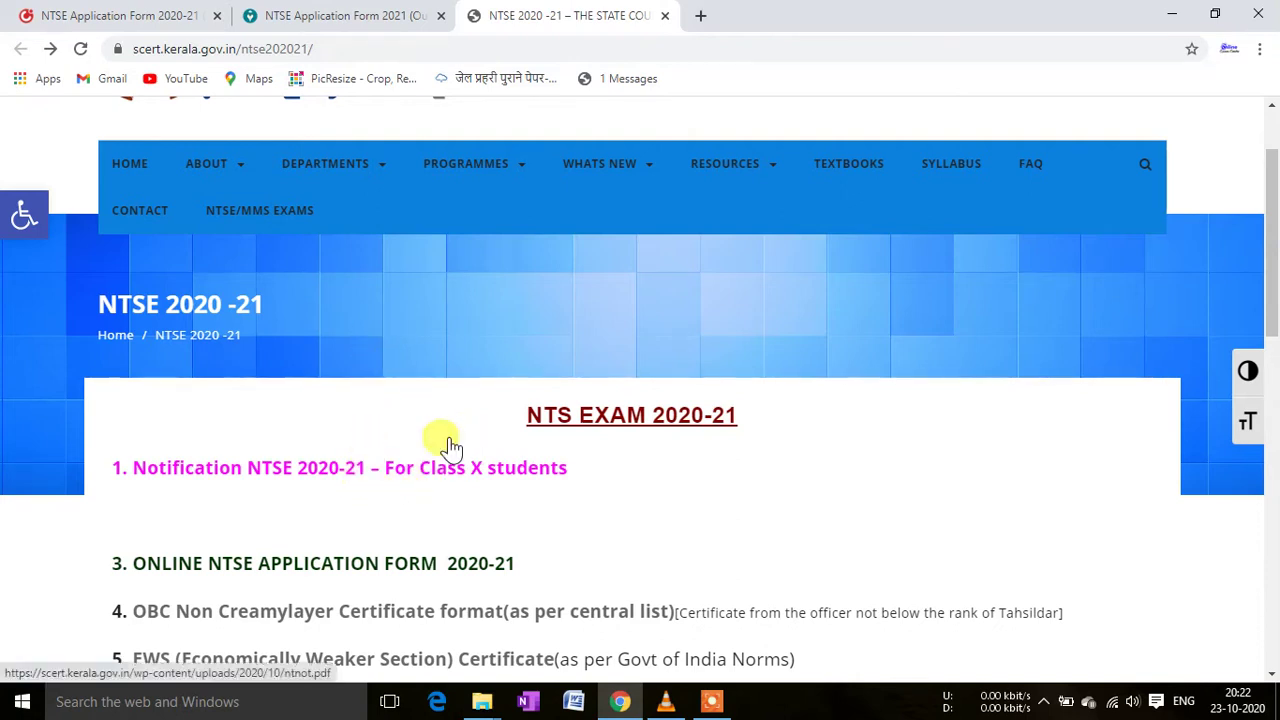
{"action": "left_click", "coordinate": [290, 474]}
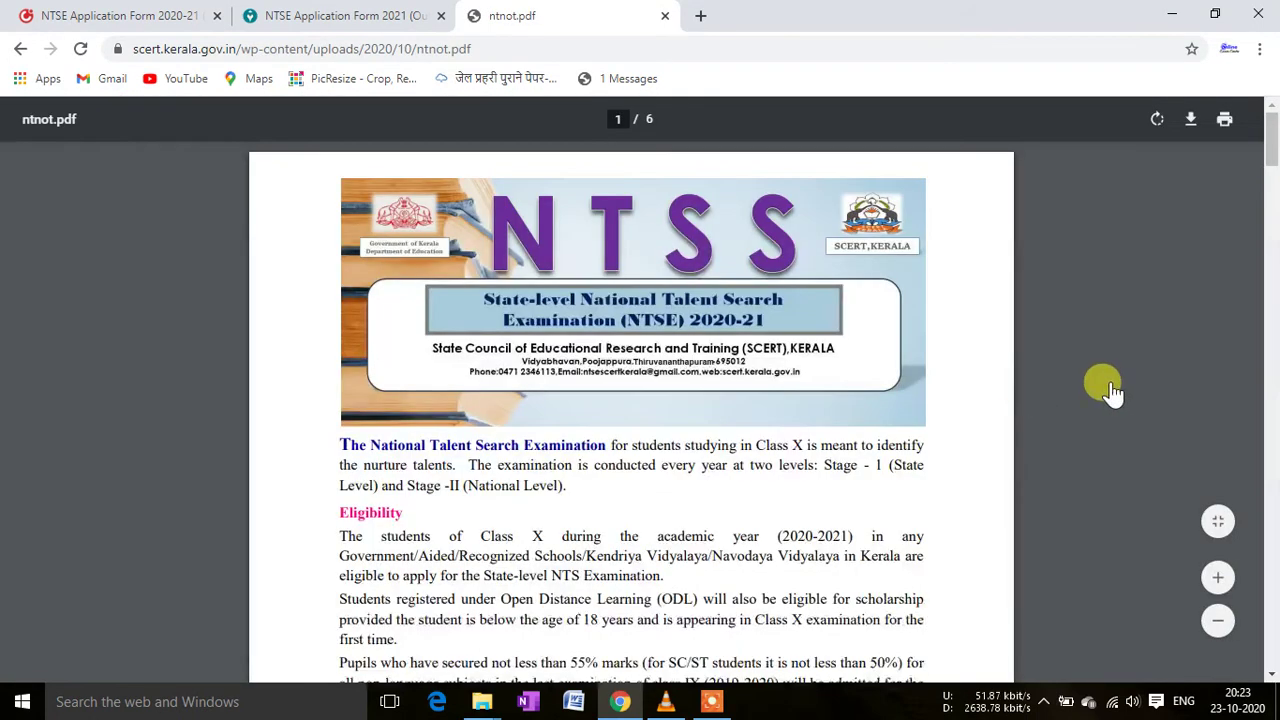
{"action": "left_click", "coordinate": [1217, 580]}
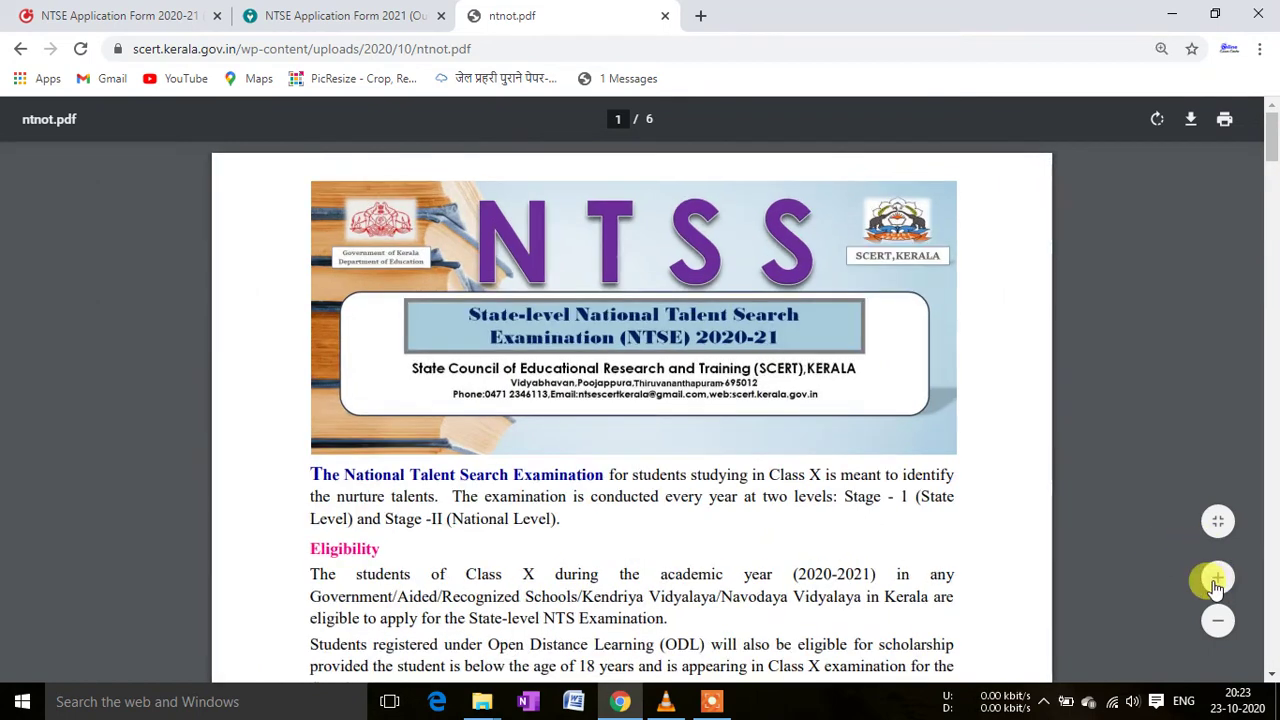
{"action": "left_click", "coordinate": [1217, 580]}
{"action": "left_click", "coordinate": [1217, 580]}
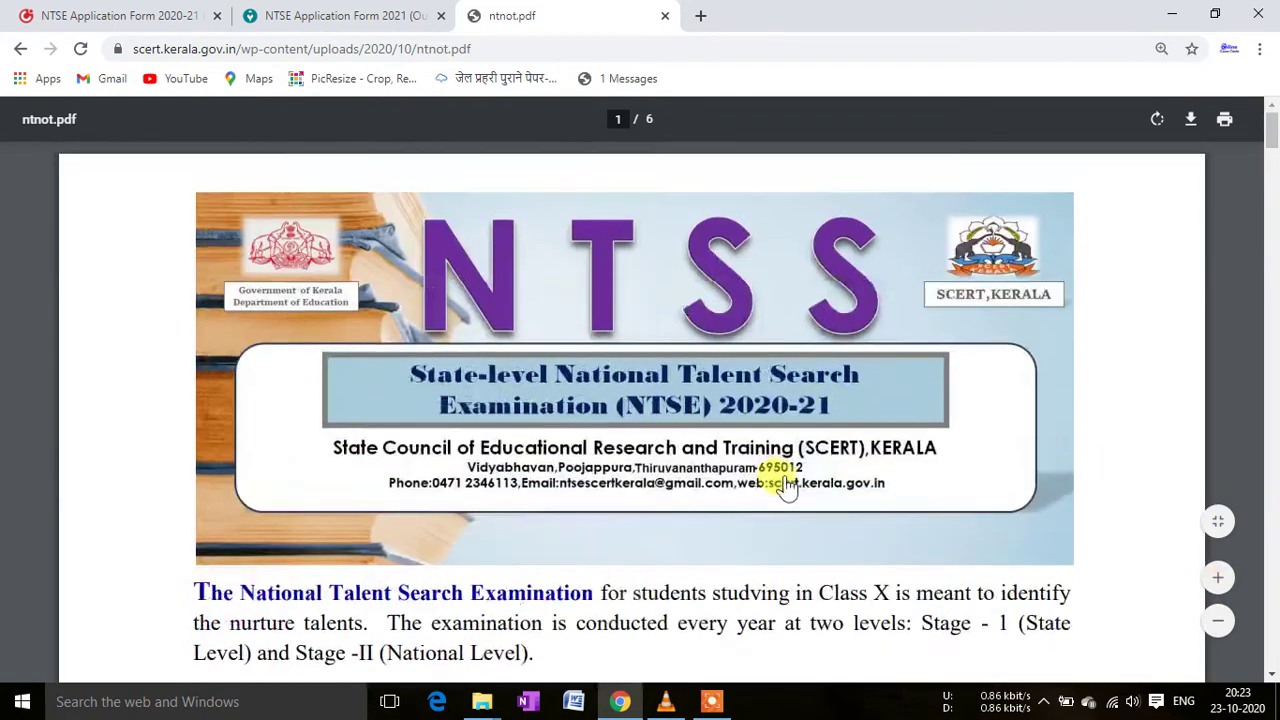
- Read the notification's eligibility, fees, scholarships and reservation sections on the first page
{"action": "scroll", "coordinate": [760, 520], "scroll_direction": "down", "scroll_amount": 3}
{"action": "scroll", "coordinate": [670, 500], "scroll_direction": "down", "scroll_amount": 1}
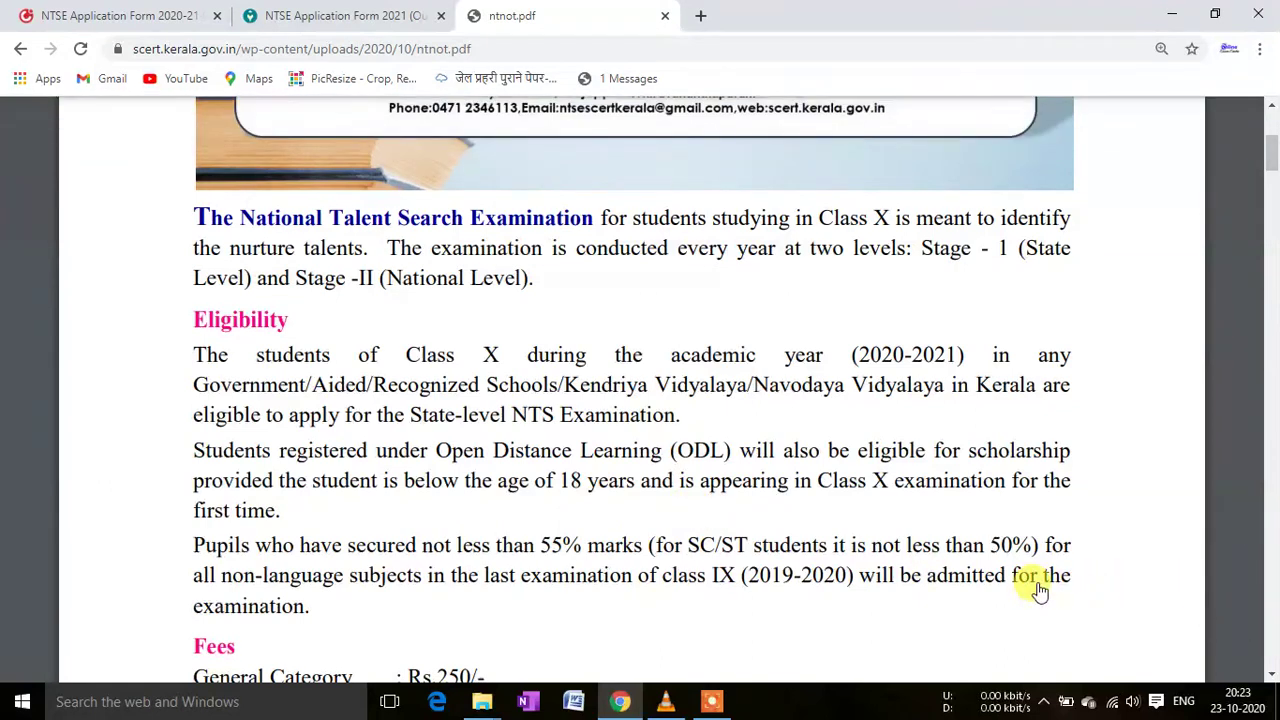
{"action": "scroll", "coordinate": [625, 473], "scroll_direction": "down", "scroll_amount": 3}
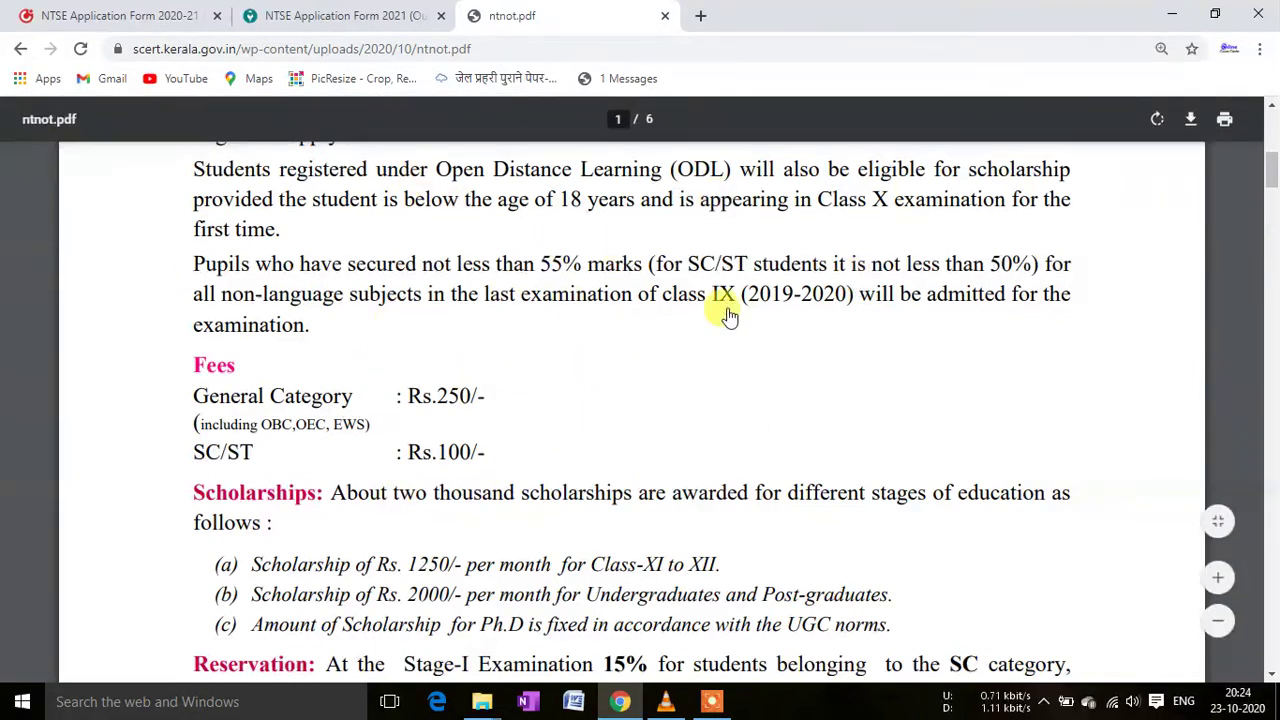
{"action": "scroll", "coordinate": [624, 378], "scroll_direction": "down", "scroll_amount": 1}
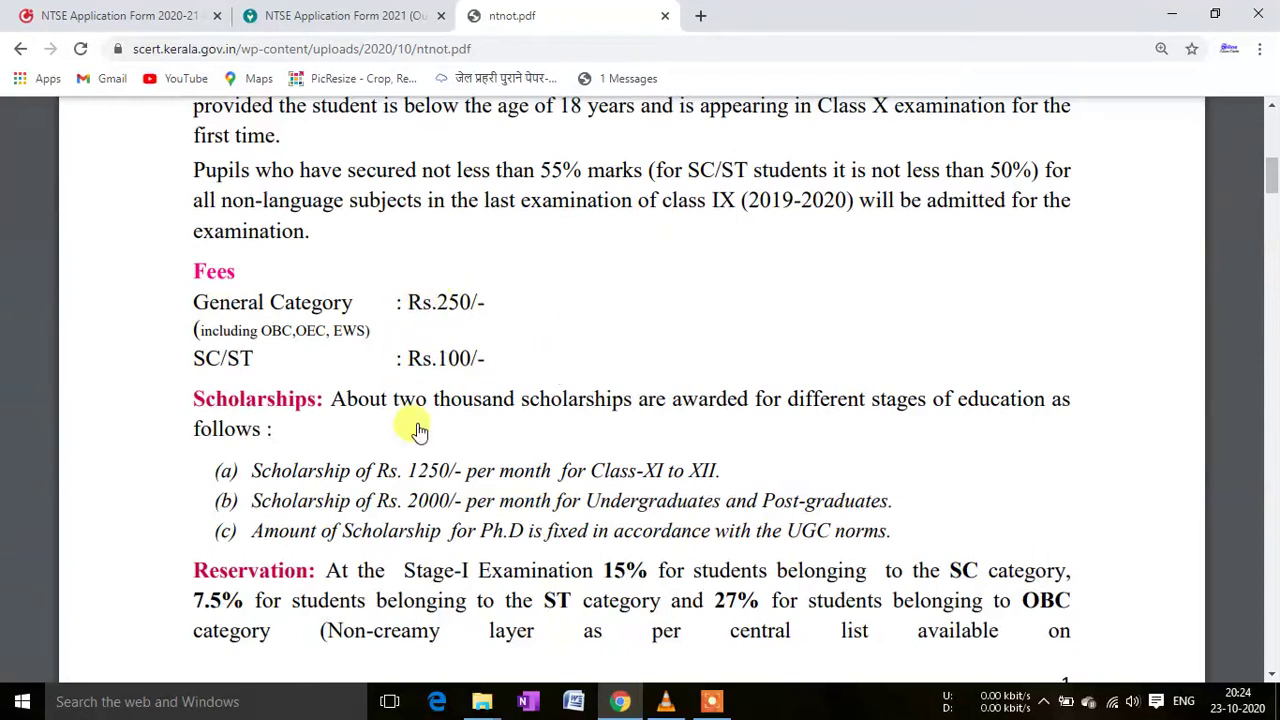
{"action": "scroll", "coordinate": [400, 492], "scroll_direction": "down", "scroll_amount": 1}
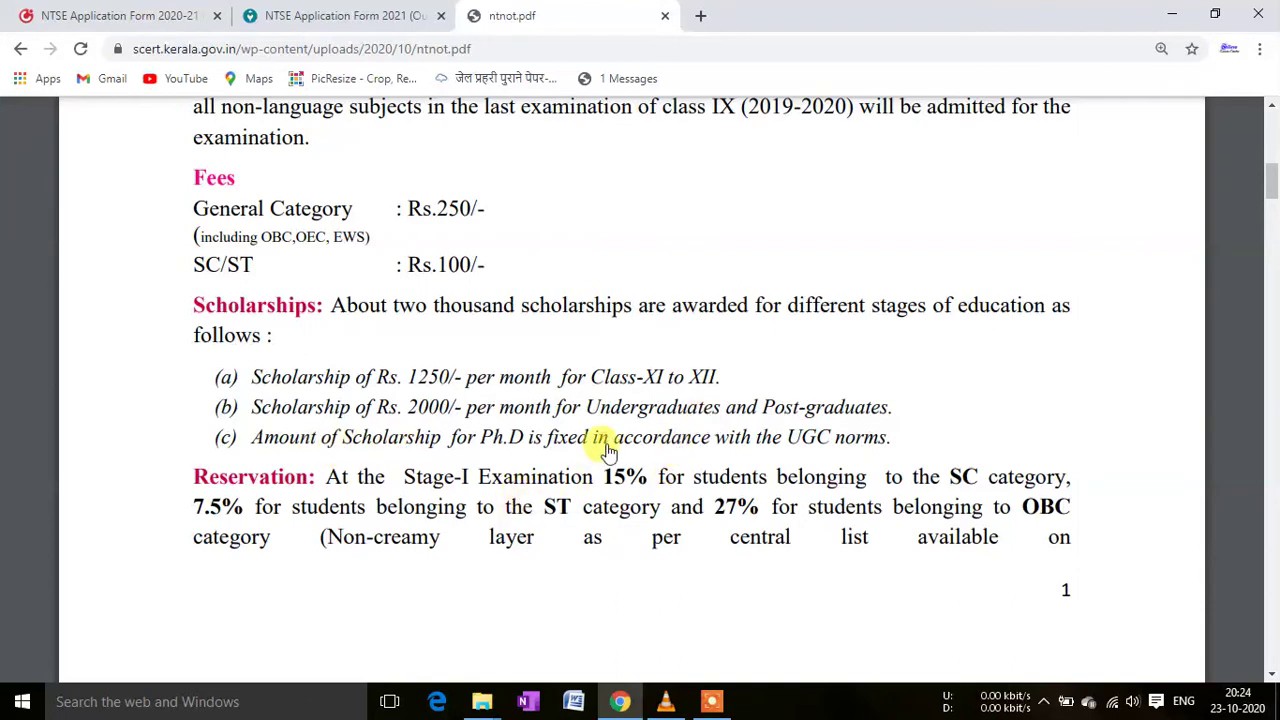
{"action": "scroll", "coordinate": [530, 441], "scroll_direction": "down", "scroll_amount": 1}
- Examine the notification's disability categories, selection rules, qualifying marks, paper details, syllabus and examination timings
{"action": "scroll", "coordinate": [530, 441], "scroll_direction": "down", "scroll_amount": 3}
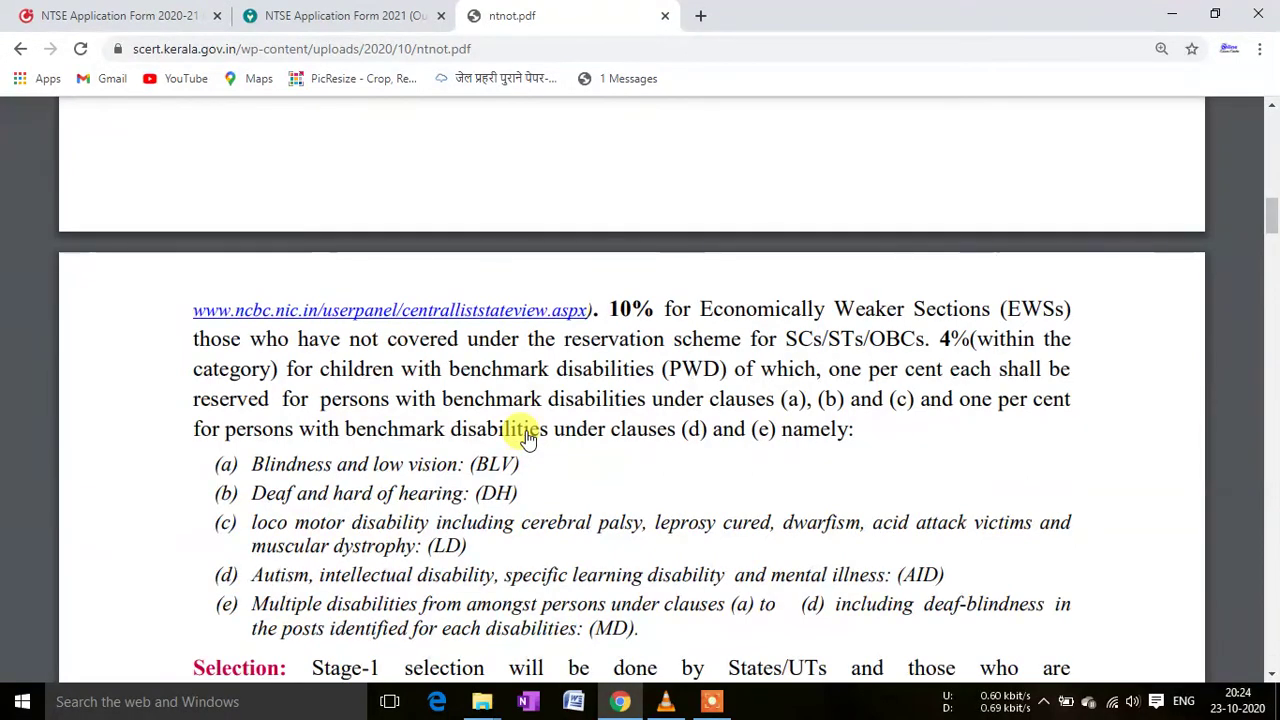
{"action": "scroll", "coordinate": [528, 437], "scroll_direction": "down", "scroll_amount": 5}
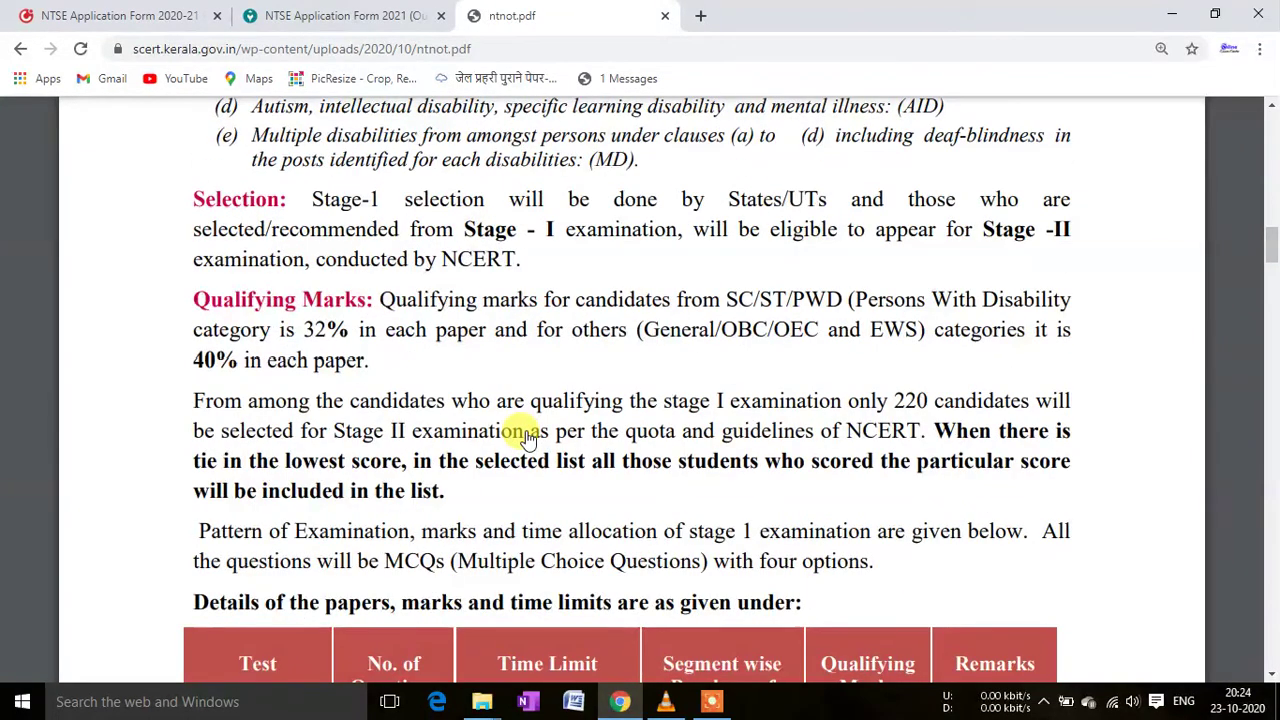
{"action": "scroll", "coordinate": [528, 437], "scroll_direction": "down", "scroll_amount": 3}
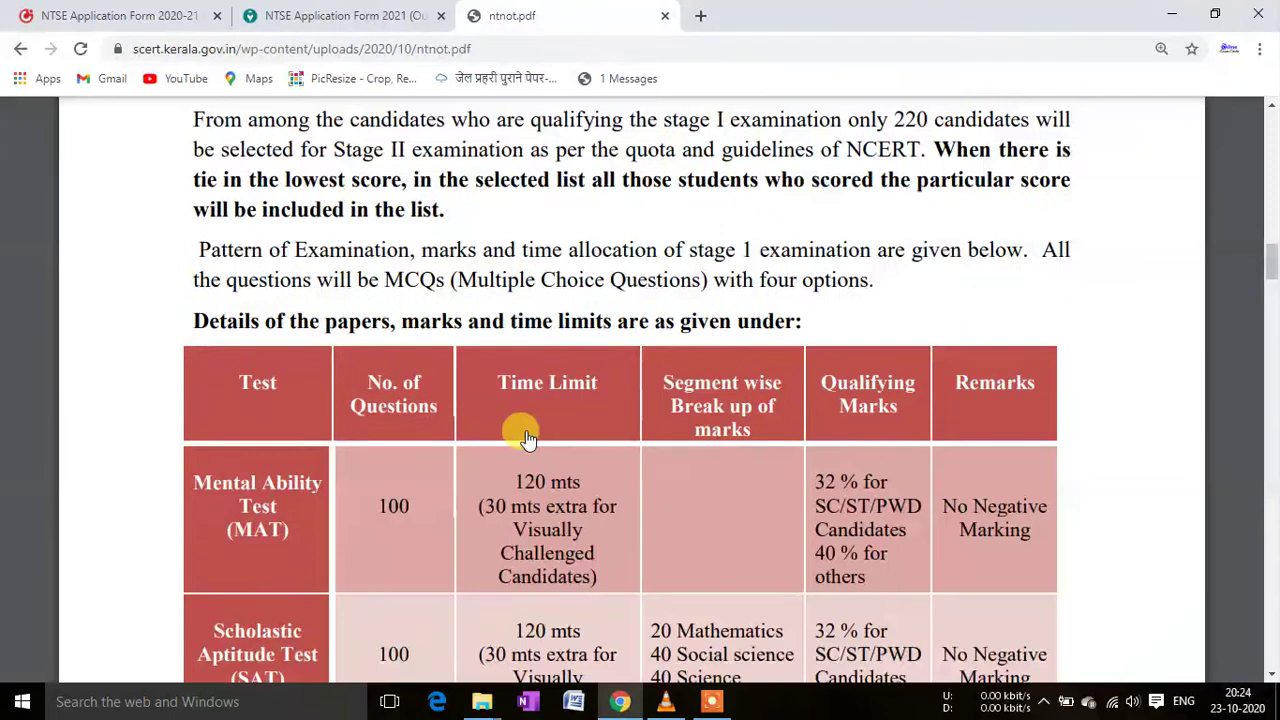
{"action": "scroll", "coordinate": [528, 437], "scroll_direction": "down", "scroll_amount": 2}
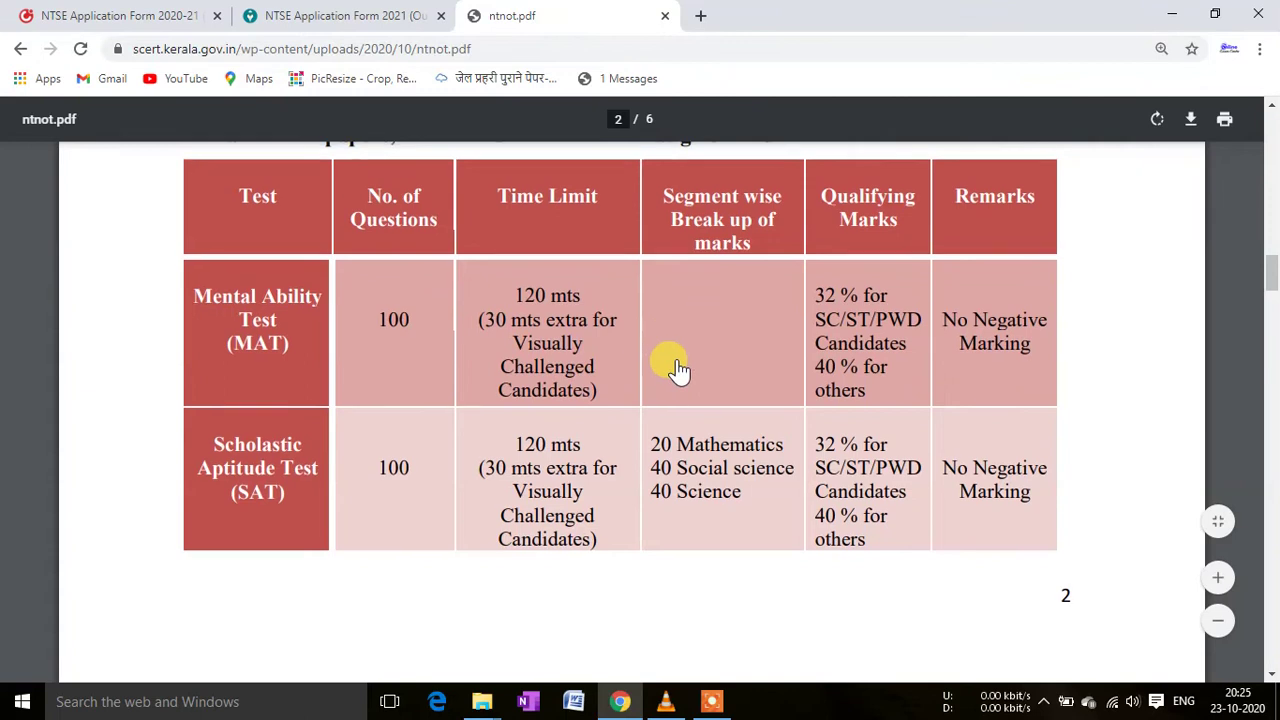
{"action": "scroll", "coordinate": [678, 370], "scroll_direction": "up", "scroll_amount": 1}
{"action": "scroll", "coordinate": [678, 370], "scroll_direction": "down", "scroll_amount": 7}
{"action": "scroll", "coordinate": [670, 365], "scroll_direction": "down", "scroll_amount": 4}
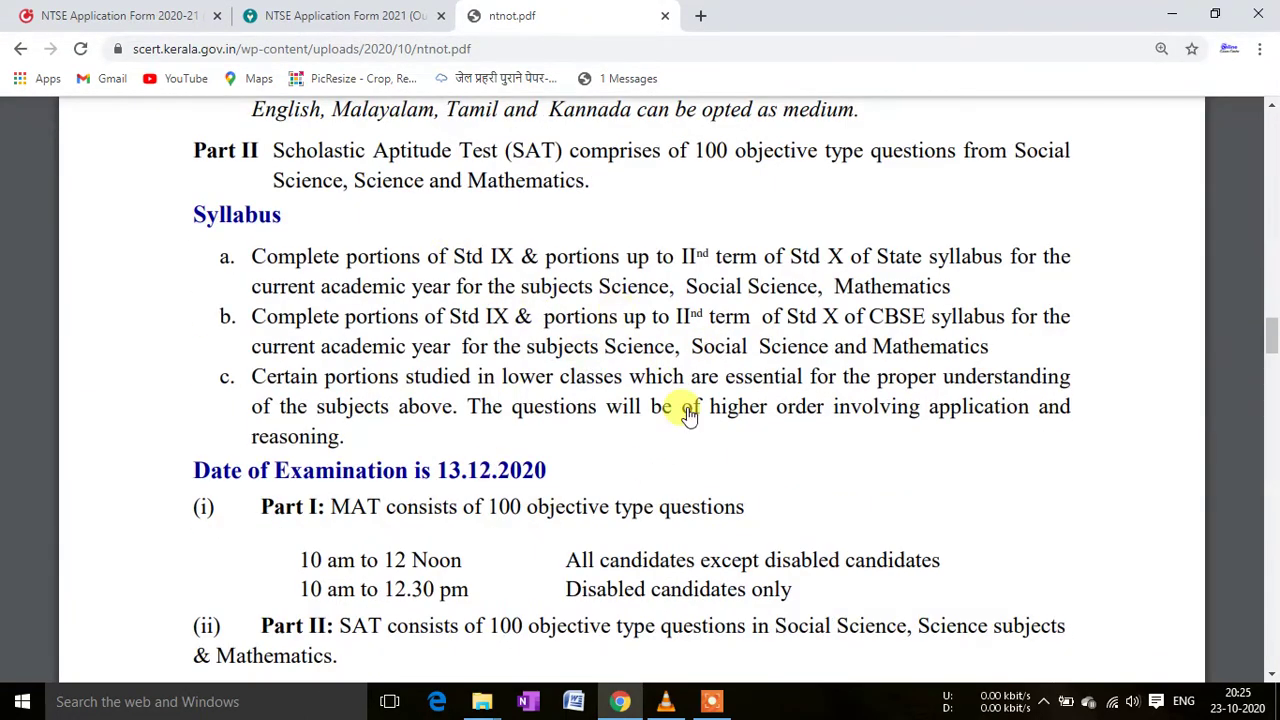
{"action": "scroll", "coordinate": [586, 257], "scroll_direction": "down", "scroll_amount": 2}
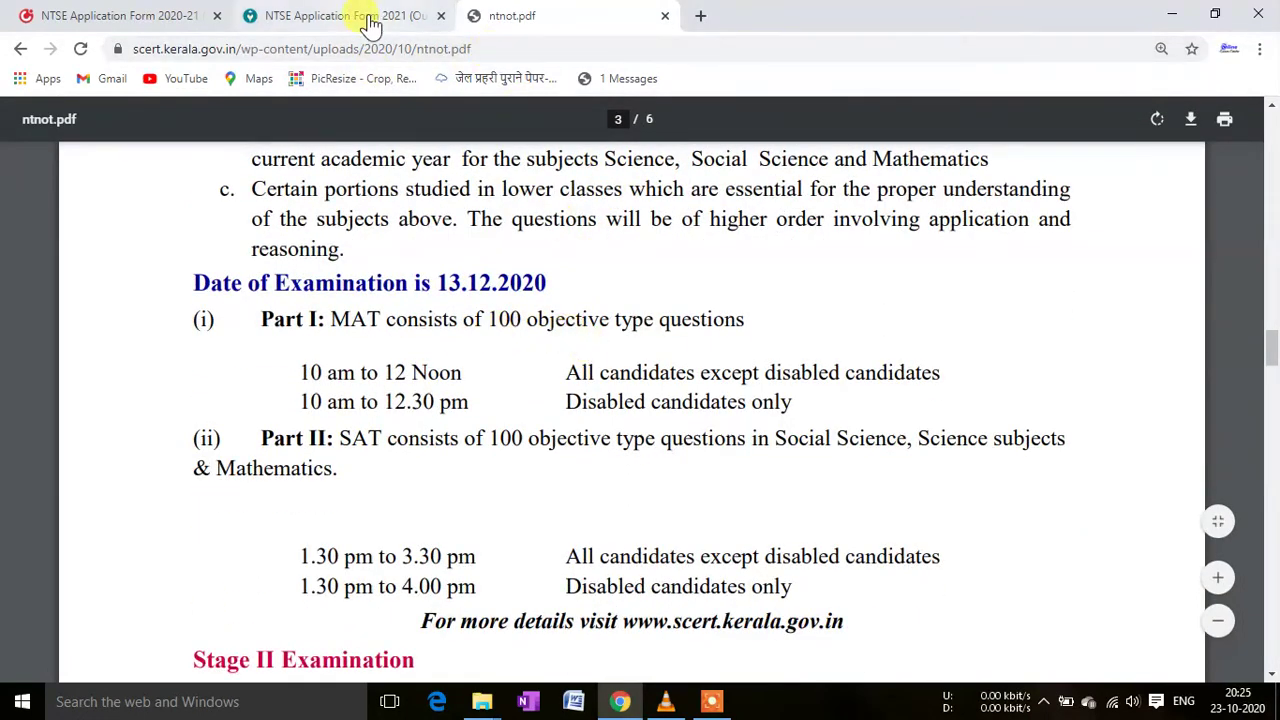
- Return to the NTS Exam 2020-21 page and open the Online NTSE Application Form 2020-21
{"action": "left_click", "coordinate": [20, 48]}
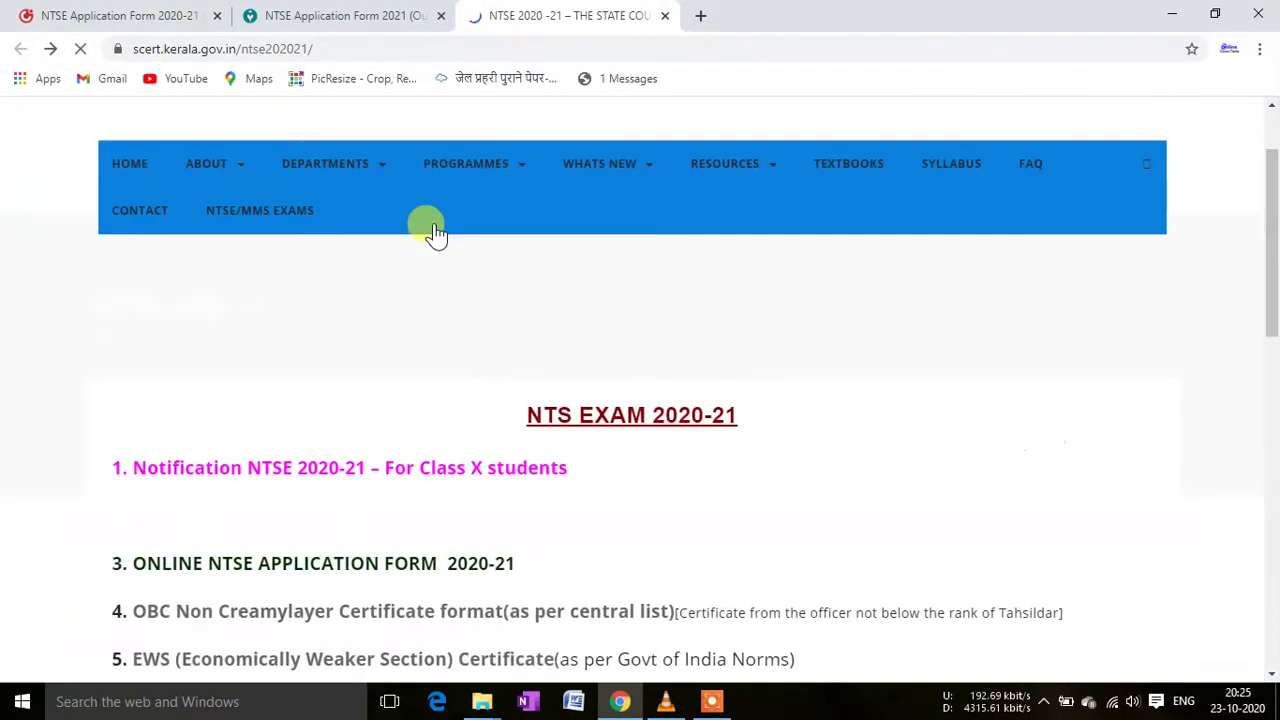
{"action": "mouse_move", "coordinate": [325, 165]}
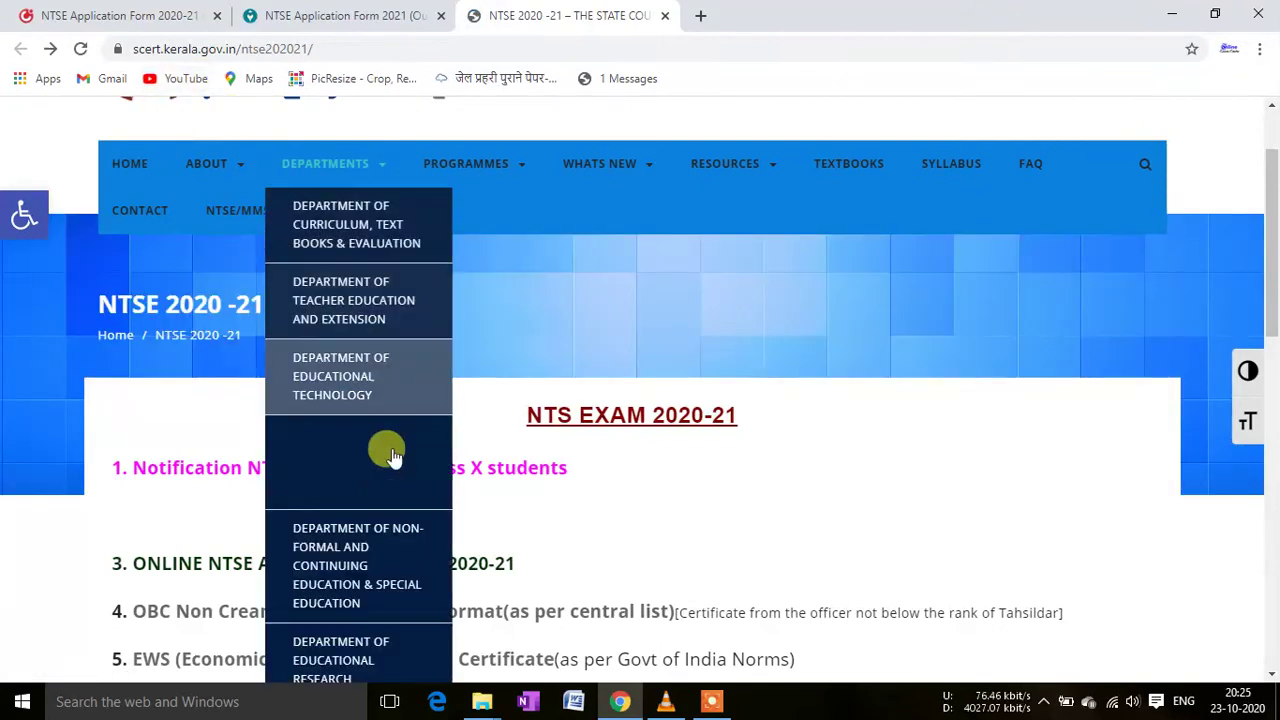
{"action": "scroll", "coordinate": [623, 491], "scroll_direction": "down", "scroll_amount": 3}
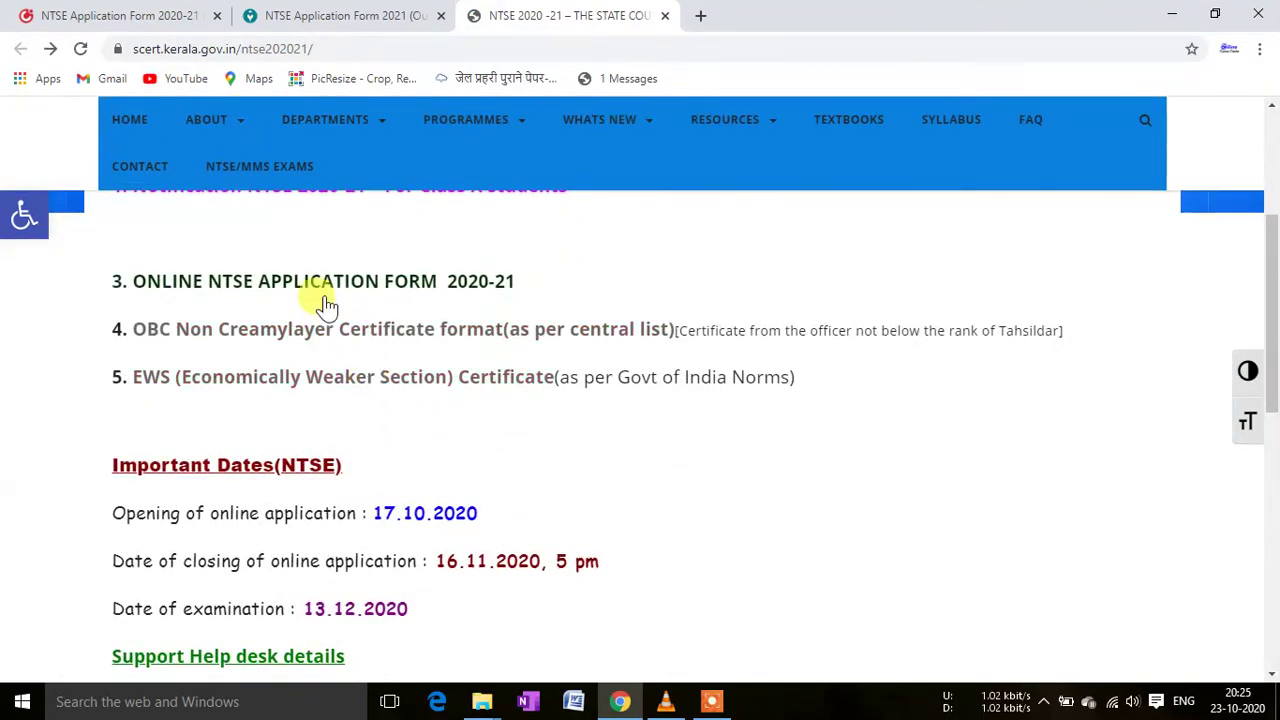
{"action": "scroll", "coordinate": [249, 294], "scroll_direction": "up", "scroll_amount": 3}
{"action": "scroll", "coordinate": [323, 494], "scroll_direction": "down", "scroll_amount": 2}
{"action": "scroll", "coordinate": [243, 286], "scroll_direction": "down", "scroll_amount": 1}
{"action": "scroll", "coordinate": [257, 320], "scroll_direction": "up", "scroll_amount": 3}
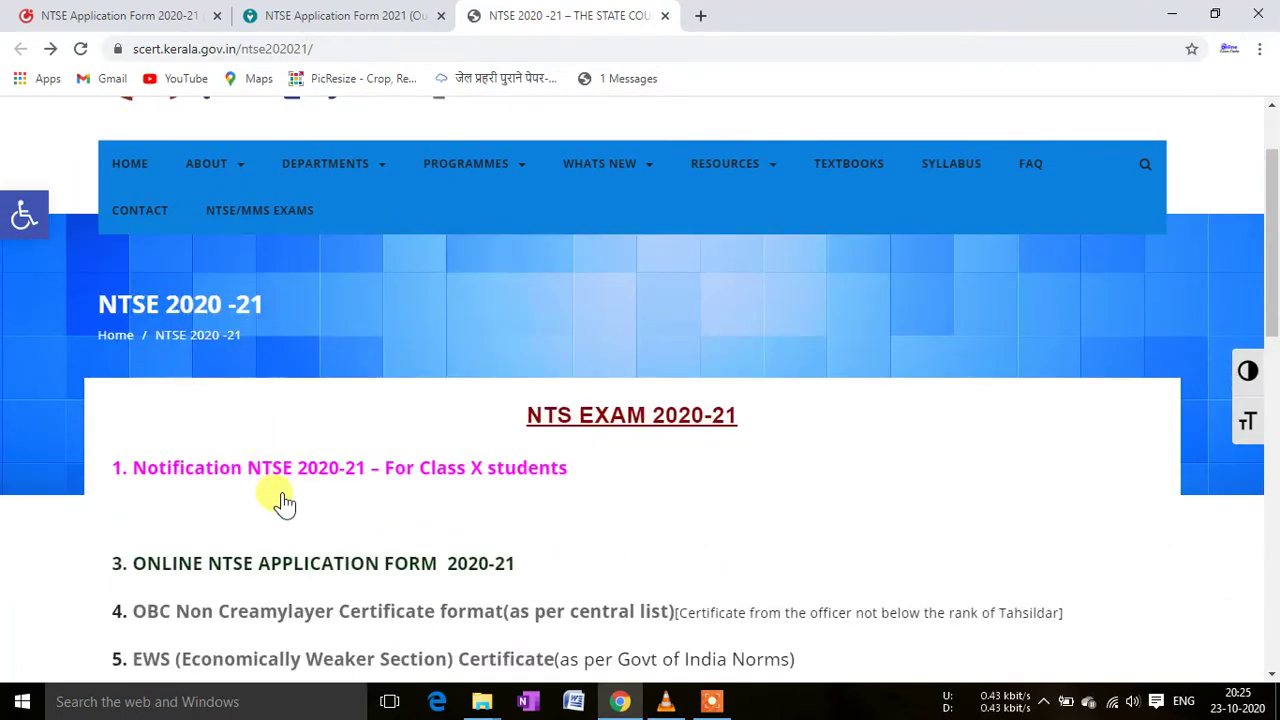
{"action": "scroll", "coordinate": [284, 500], "scroll_direction": "down", "scroll_amount": 2}
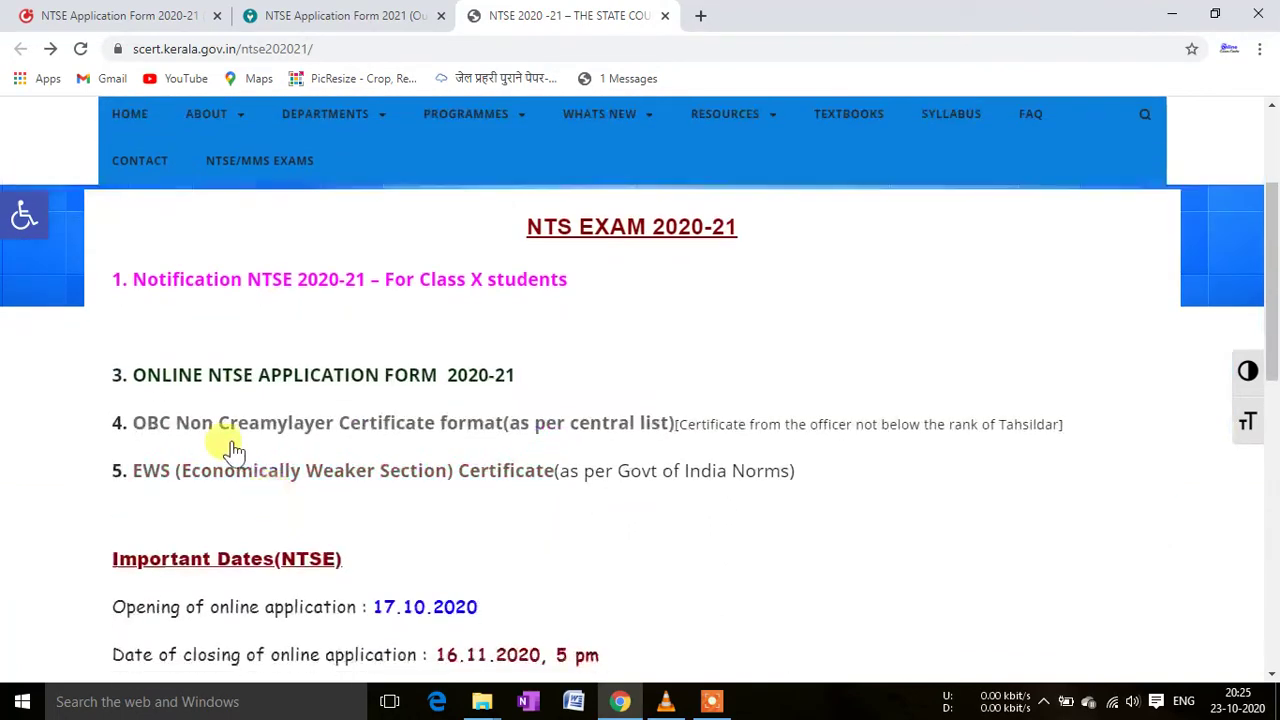
{"action": "left_click", "coordinate": [362, 382]}
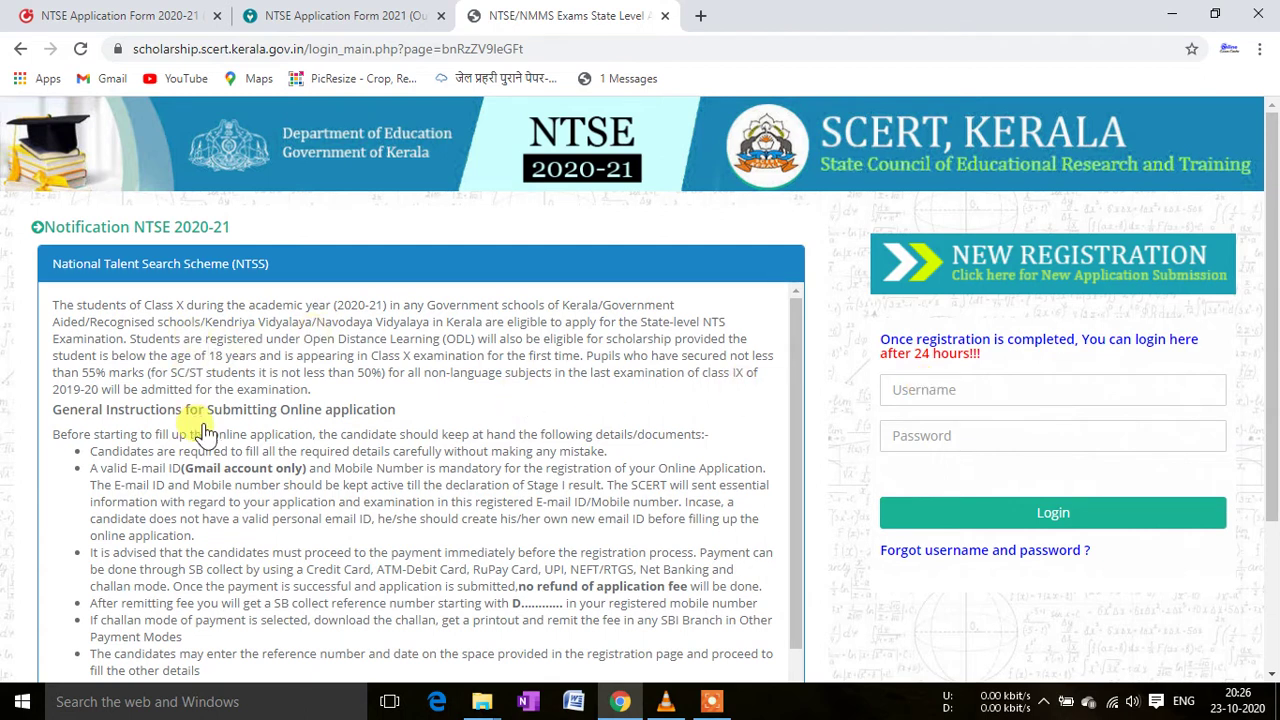
- Read the general instructions for submitting the online application, through to the certificate requirements and the agreement
{"action": "scroll", "coordinate": [195, 423], "scroll_direction": "down", "scroll_amount": 2}
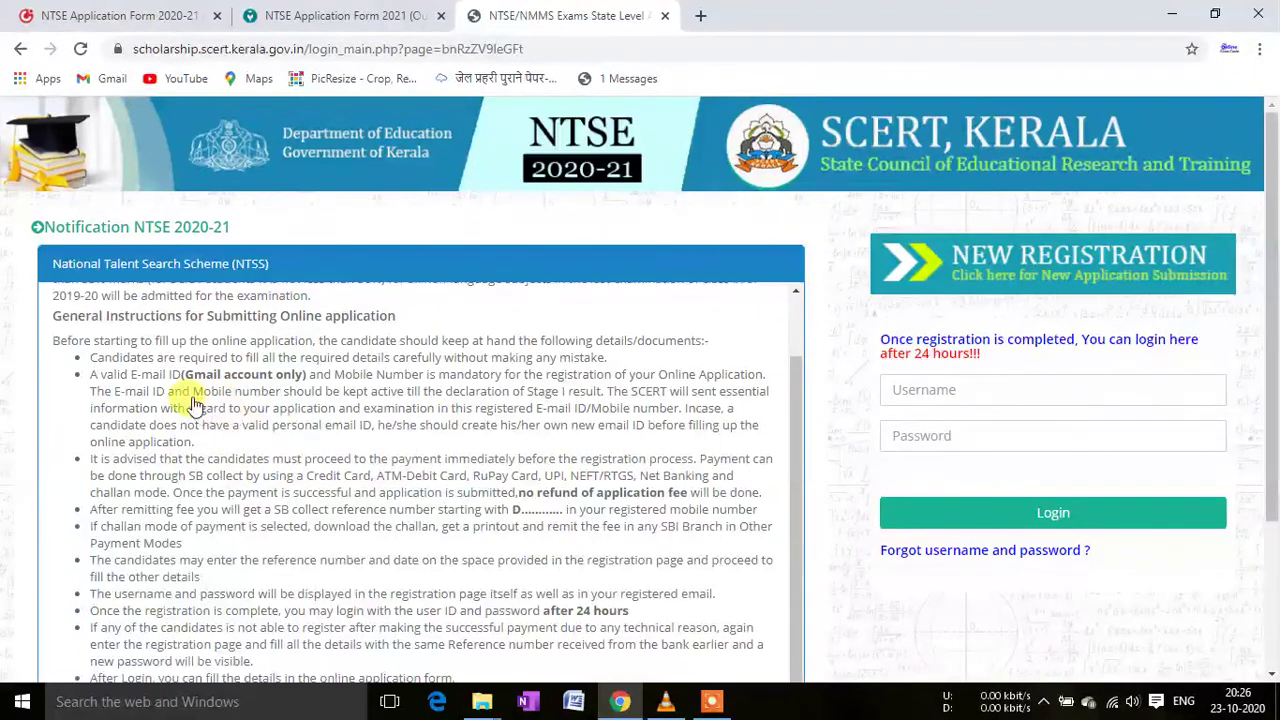
{"action": "scroll", "coordinate": [258, 395], "scroll_direction": "down", "scroll_amount": 2}
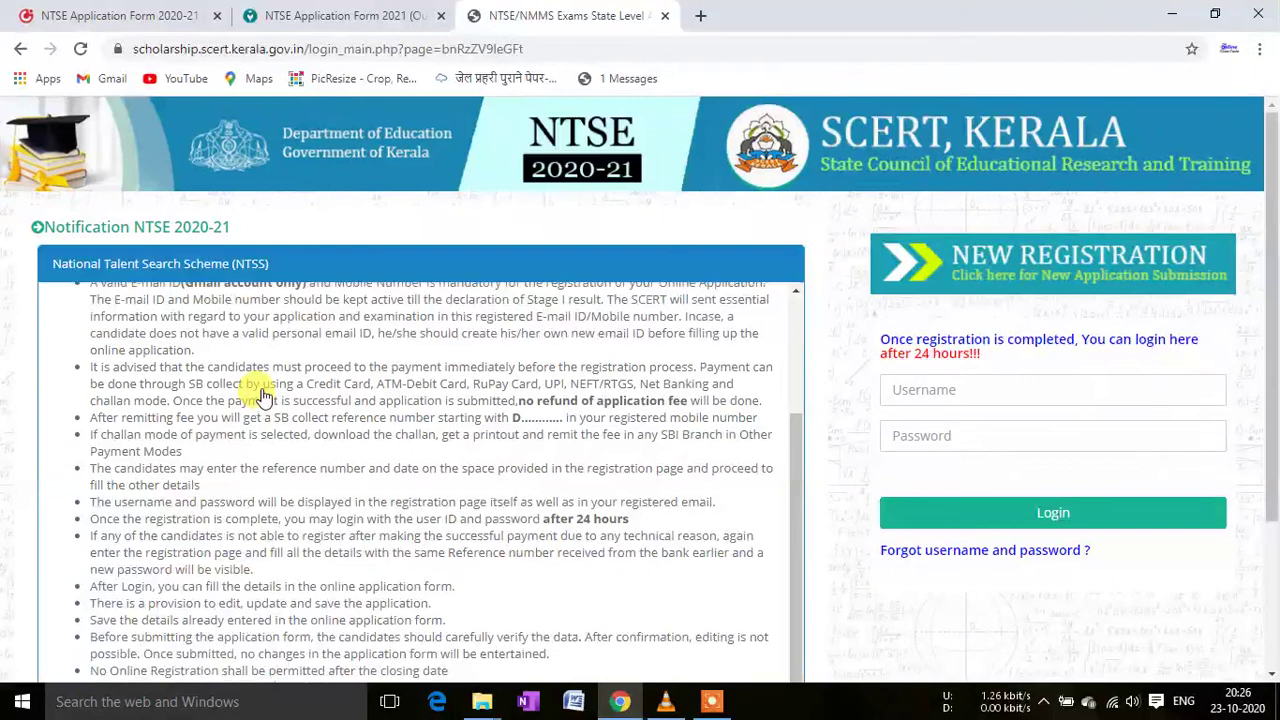
{"action": "scroll", "coordinate": [256, 390], "scroll_direction": "up", "scroll_amount": 2}
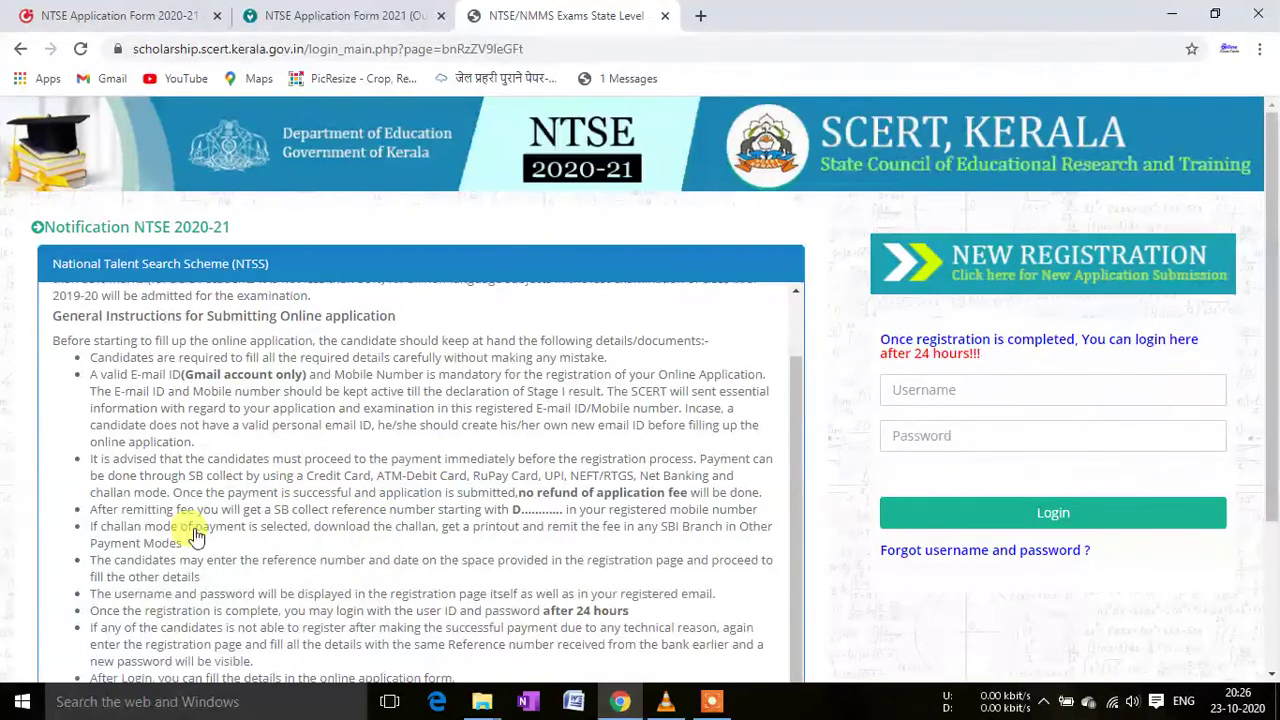
{"action": "scroll", "coordinate": [400, 460], "scroll_direction": "down", "scroll_amount": 1}
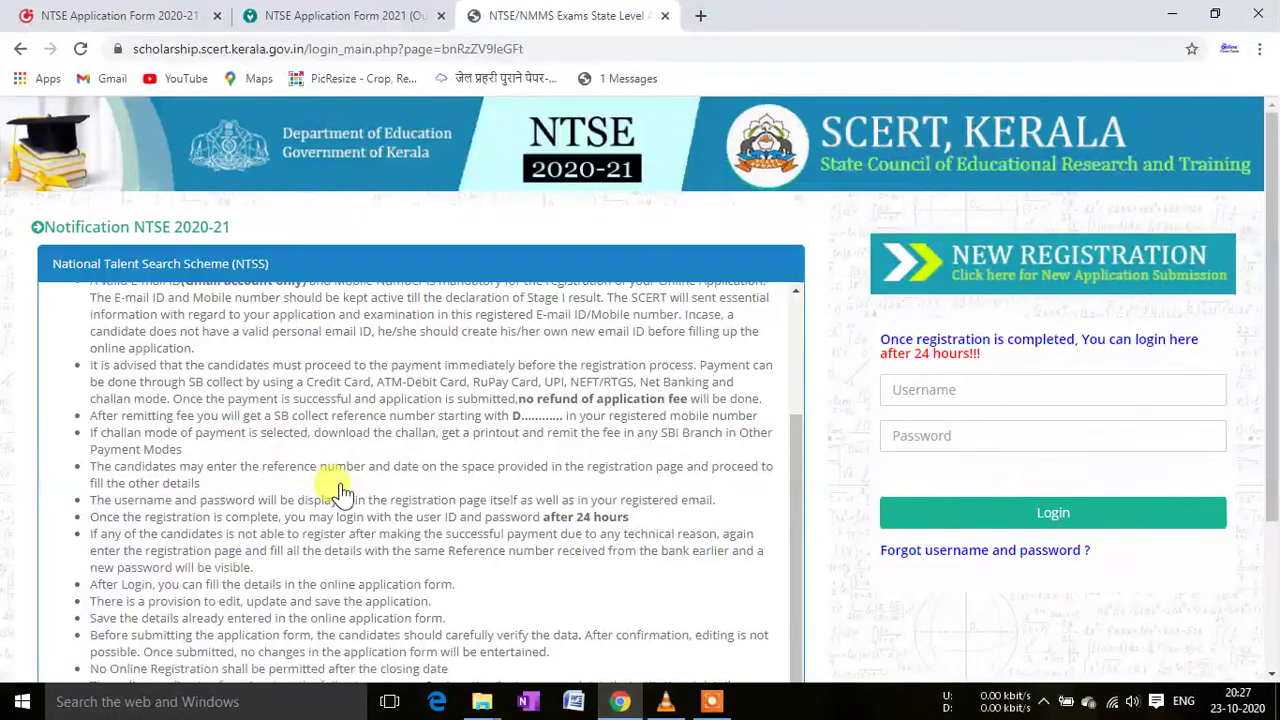
{"action": "scroll", "coordinate": [338, 491], "scroll_direction": "down", "scroll_amount": 1}
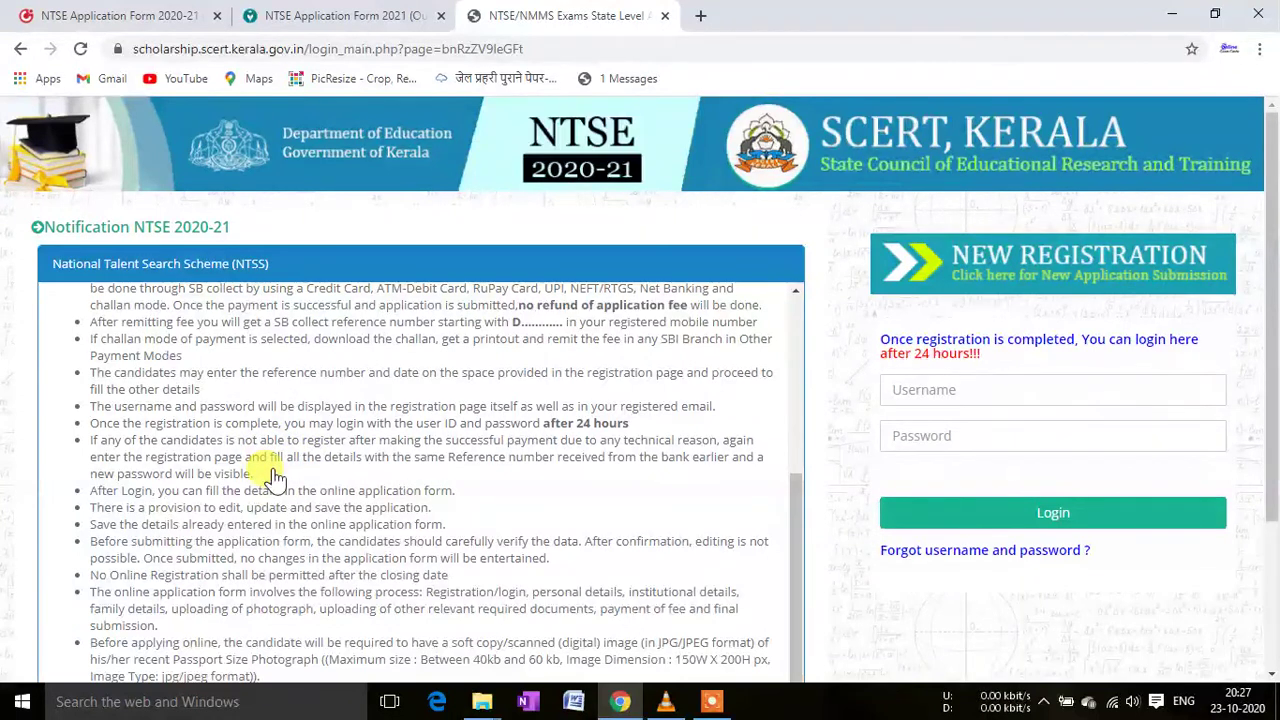
{"action": "scroll", "coordinate": [275, 478], "scroll_direction": "down", "scroll_amount": 3}
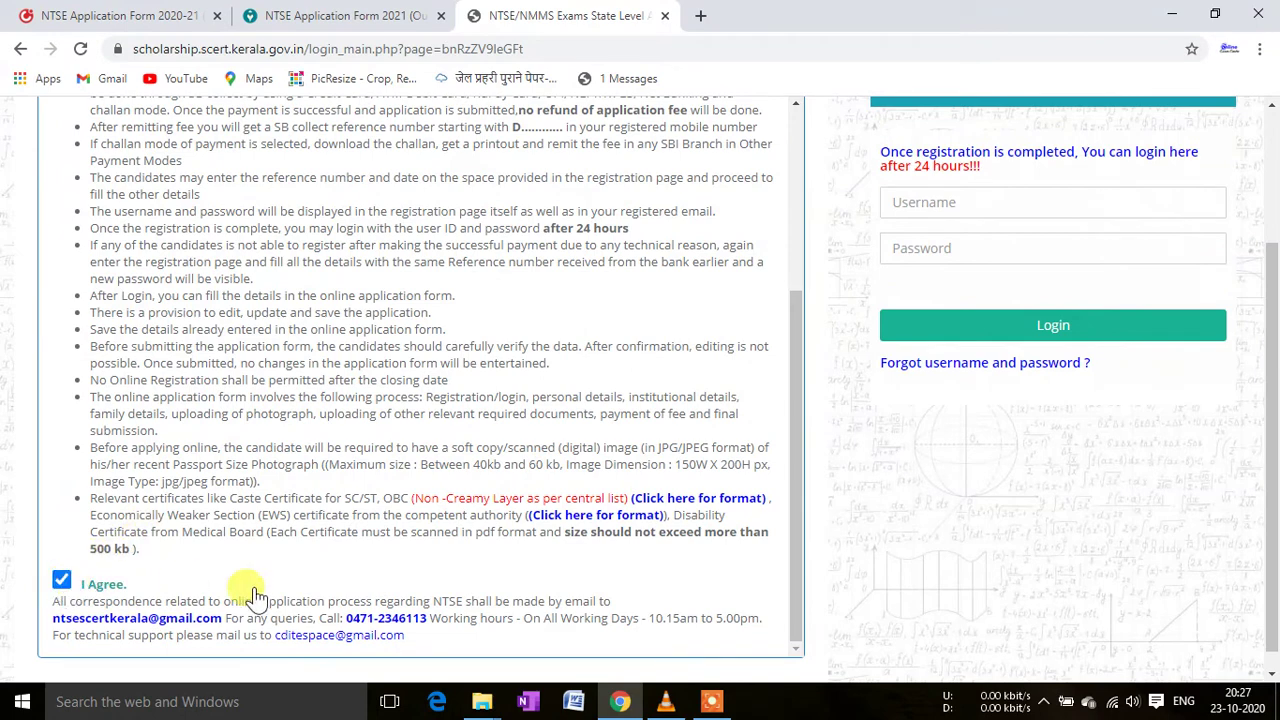
{"action": "scroll", "coordinate": [605, 458], "scroll_direction": "up", "scroll_amount": 2}
{"action": "scroll", "coordinate": [677, 391], "scroll_direction": "up", "scroll_amount": 4}
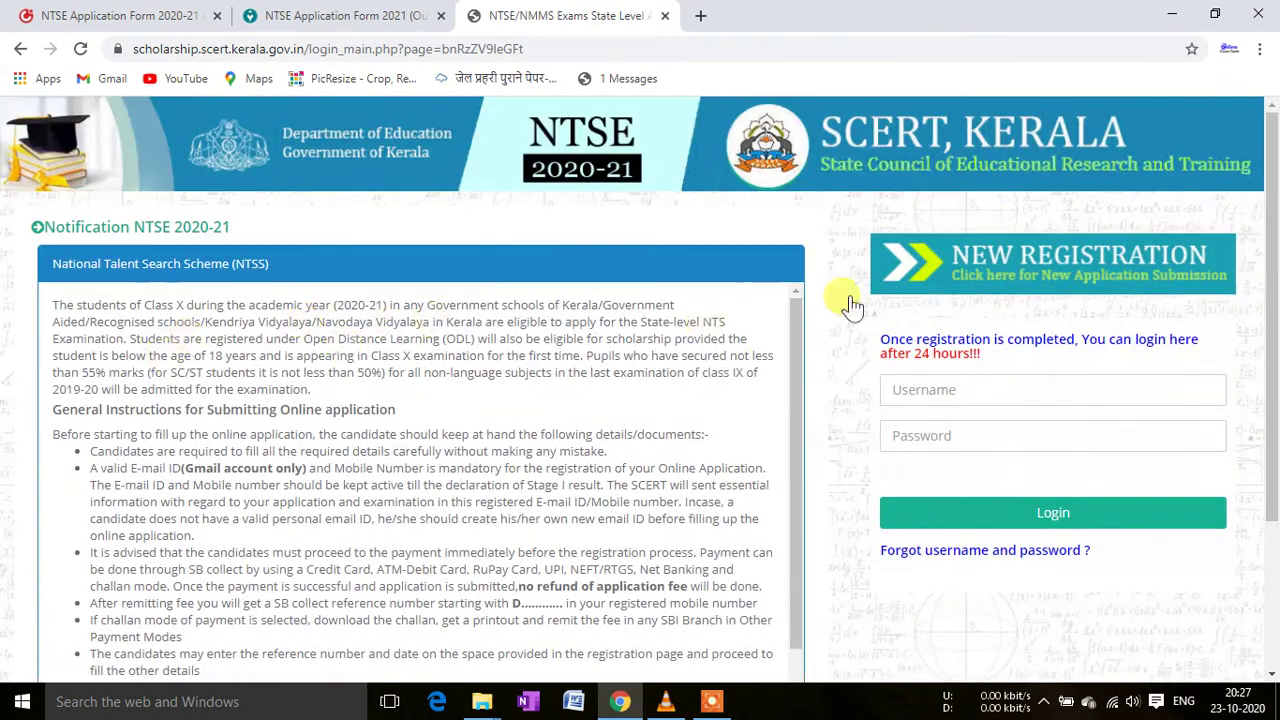
- Open the new registration form and keep NTSE as the scholarship to register for
{"action": "left_click", "coordinate": [1043, 277]}
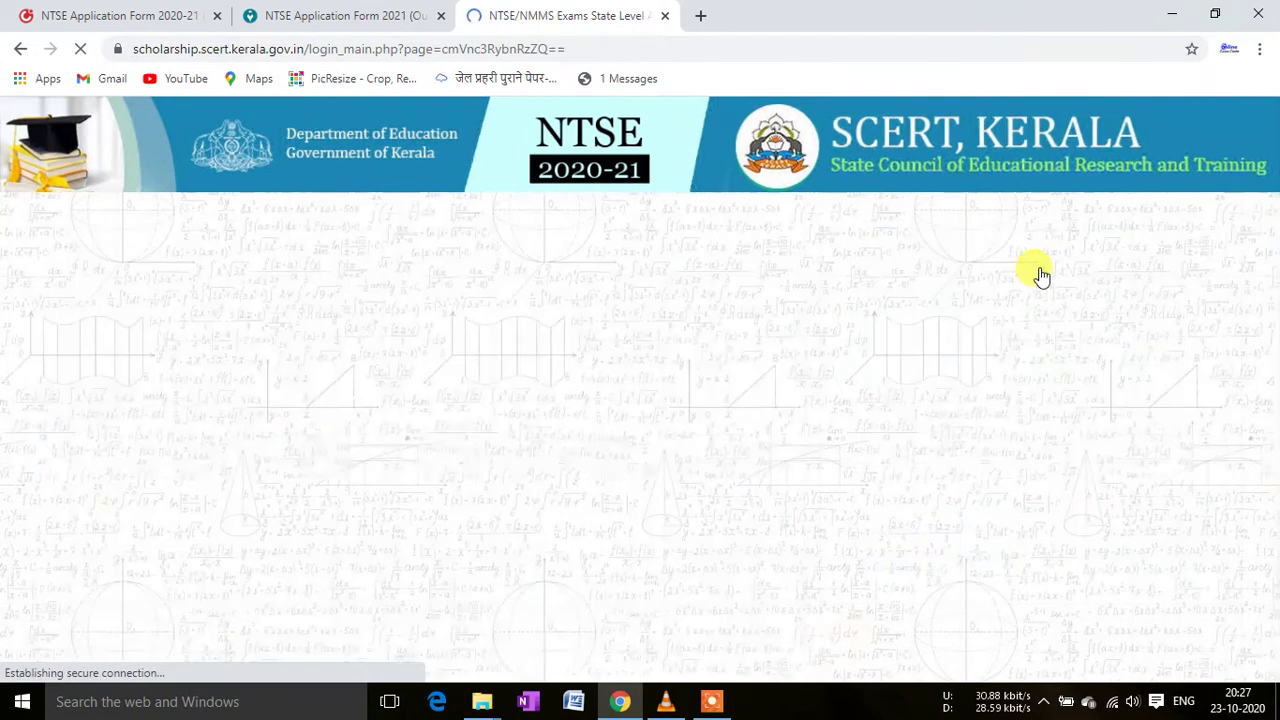
{"action": "scroll", "coordinate": [403, 398], "scroll_direction": "down", "scroll_amount": 1}
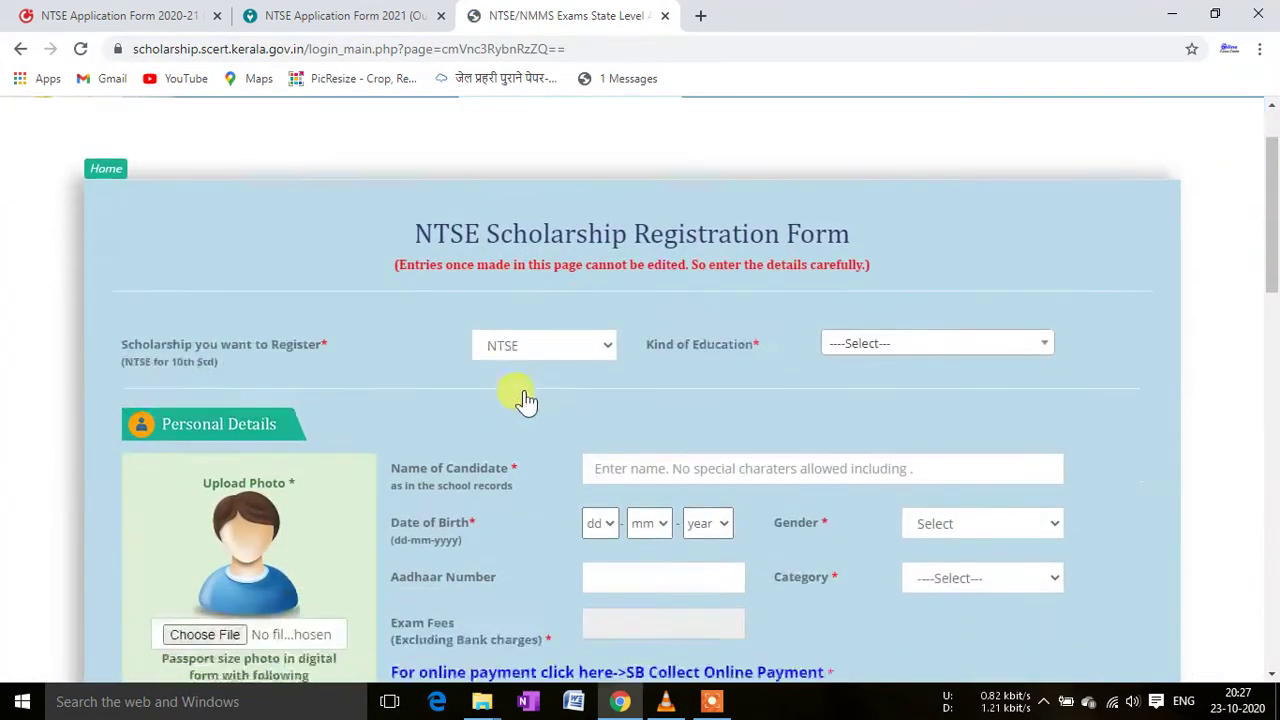
{"action": "left_click", "coordinate": [563, 348]}
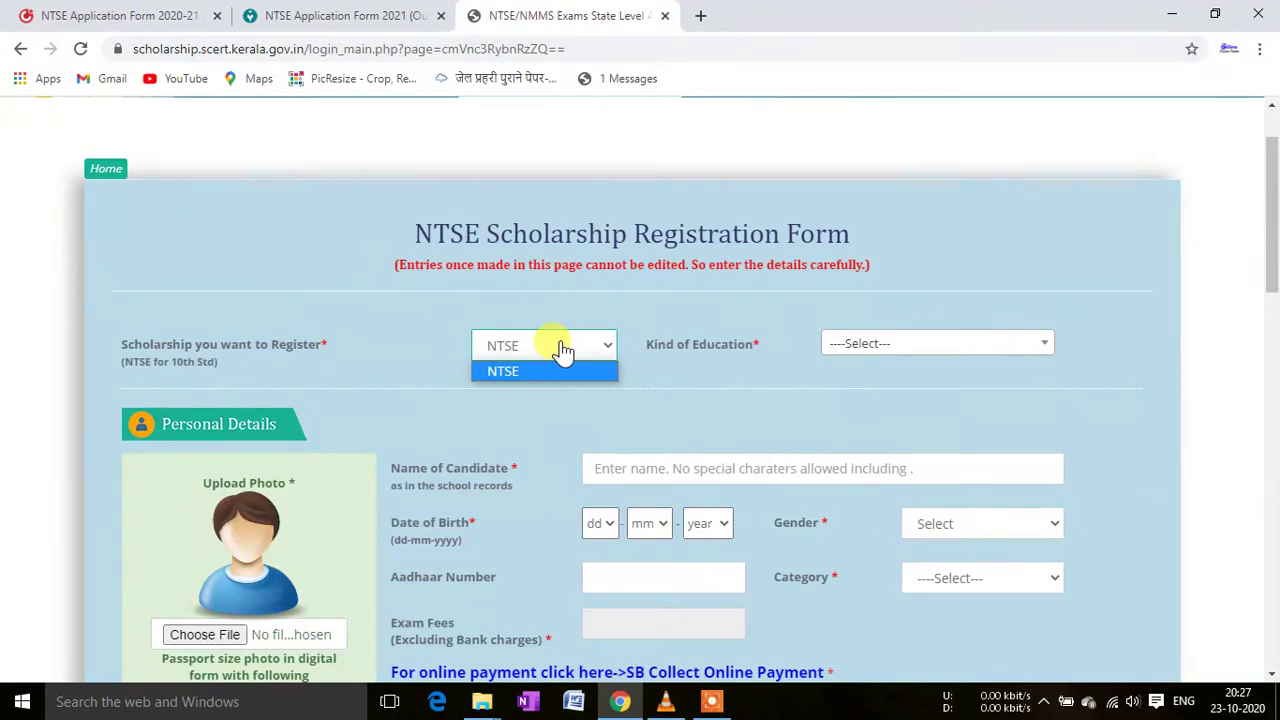
{"action": "left_click", "coordinate": [562, 354]}
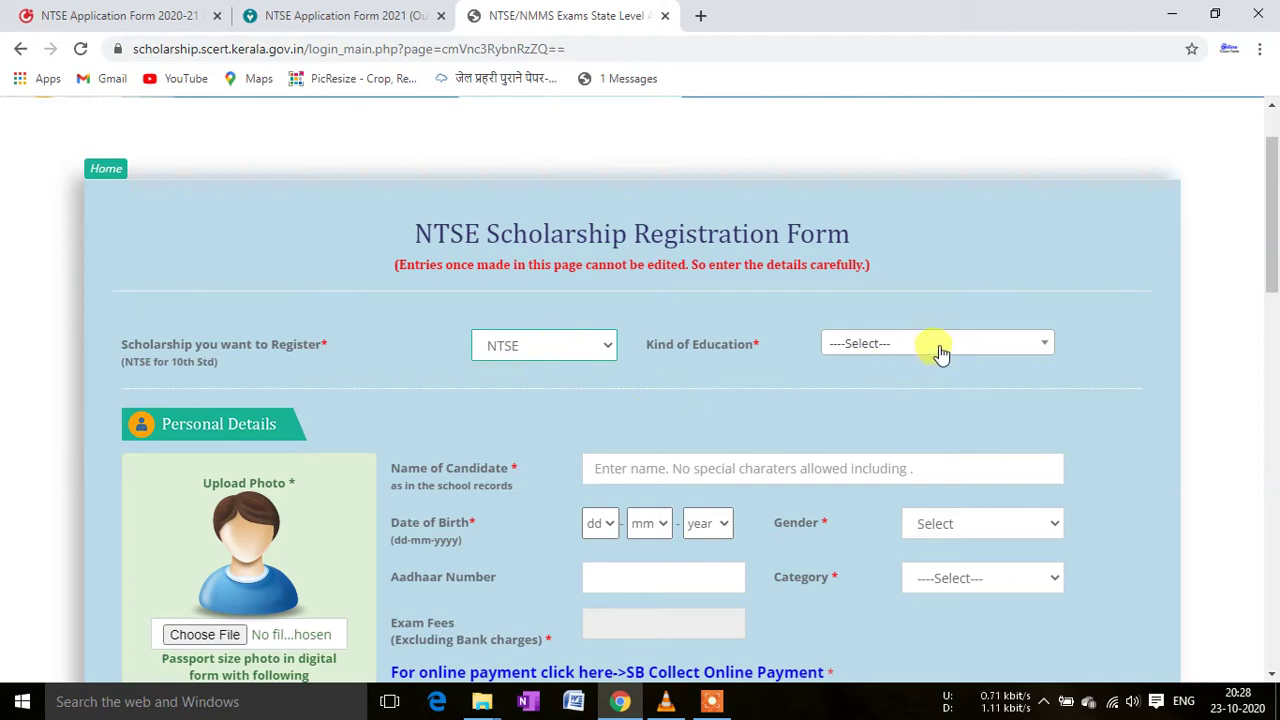
- Look through the Kind of Education options and open the file picker for the candidate's photo, dismissing it without choosing a file
{"action": "left_click", "coordinate": [998, 352]}
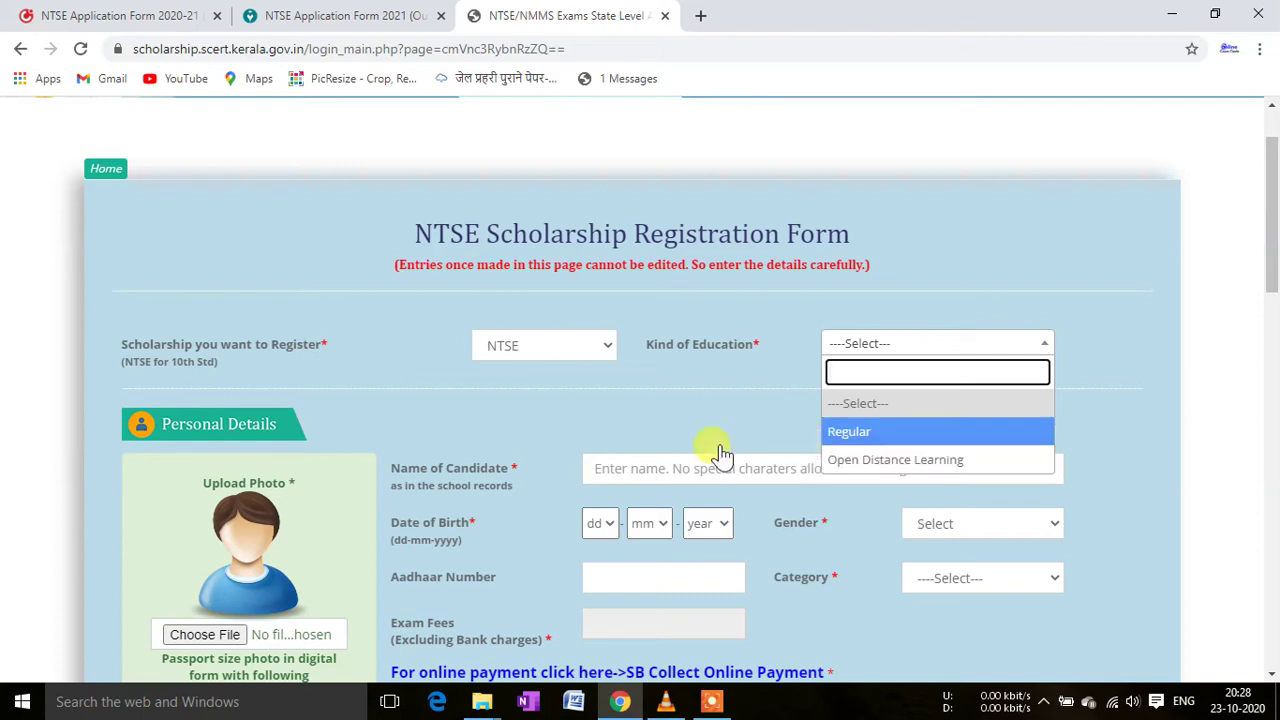
{"action": "scroll", "coordinate": [537, 451], "scroll_direction": "down", "scroll_amount": 2}
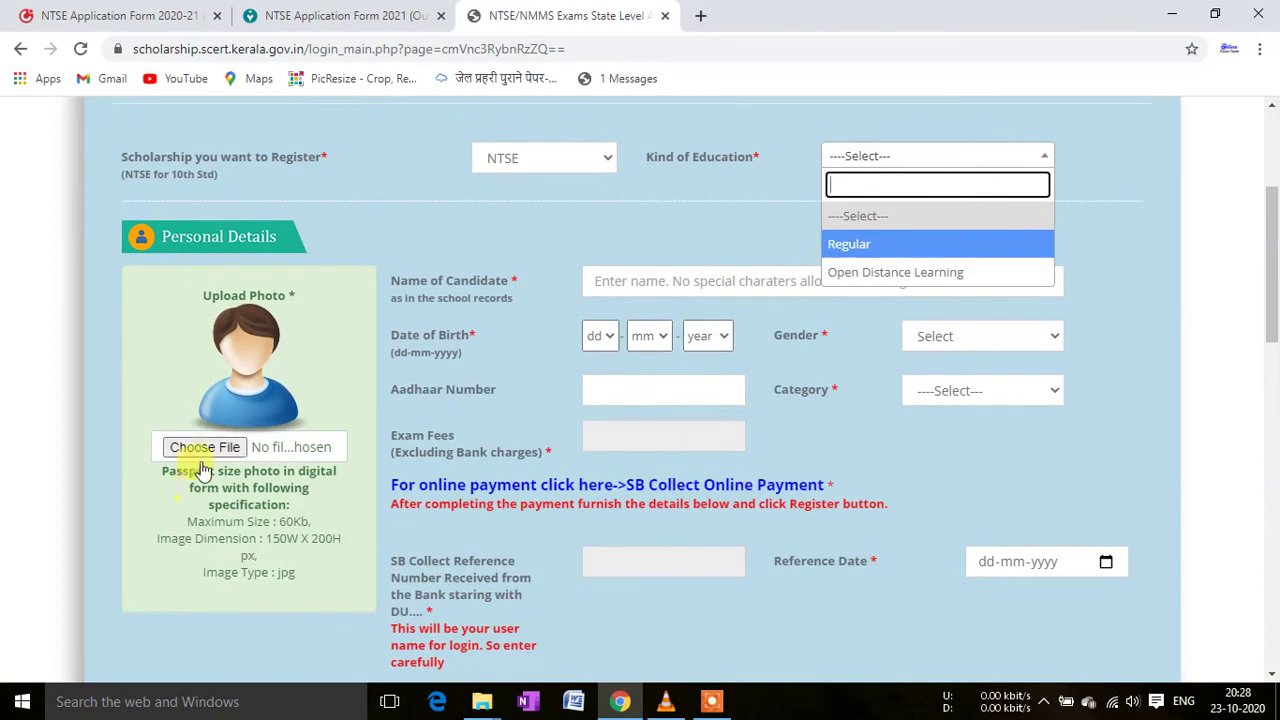
{"action": "left_click", "coordinate": [203, 448]}
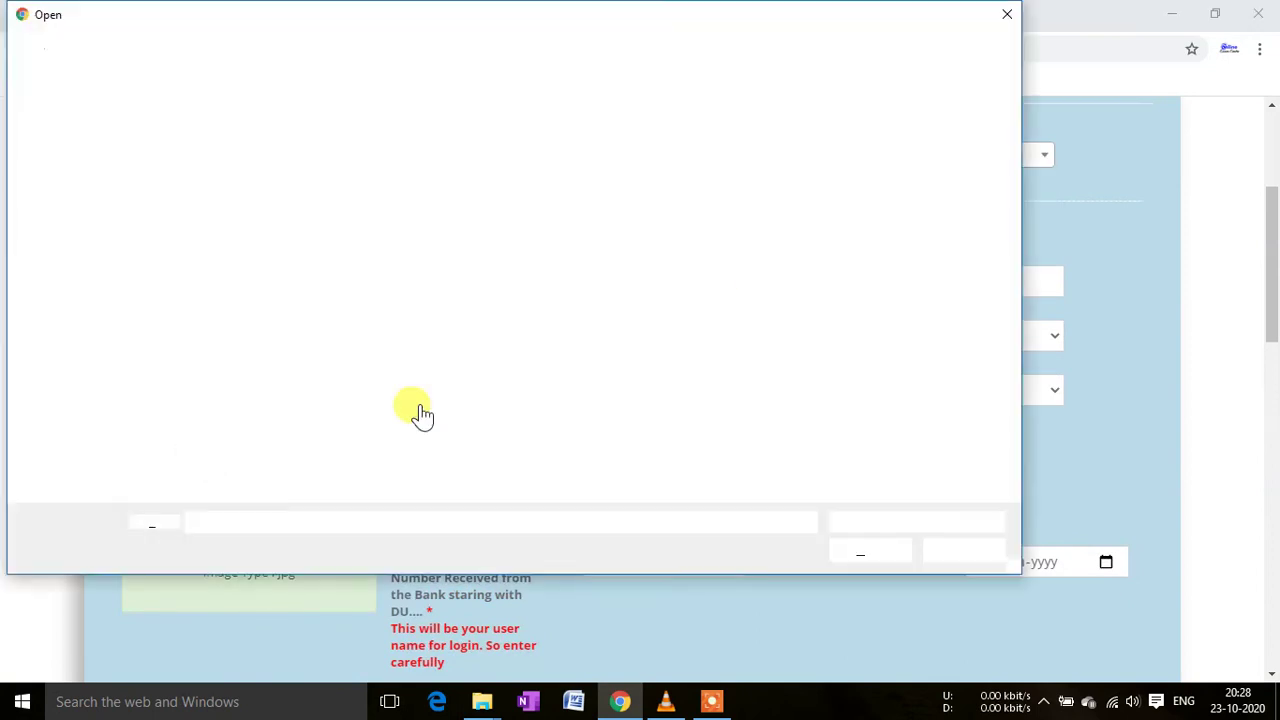
{"action": "left_click", "coordinate": [1008, 18]}
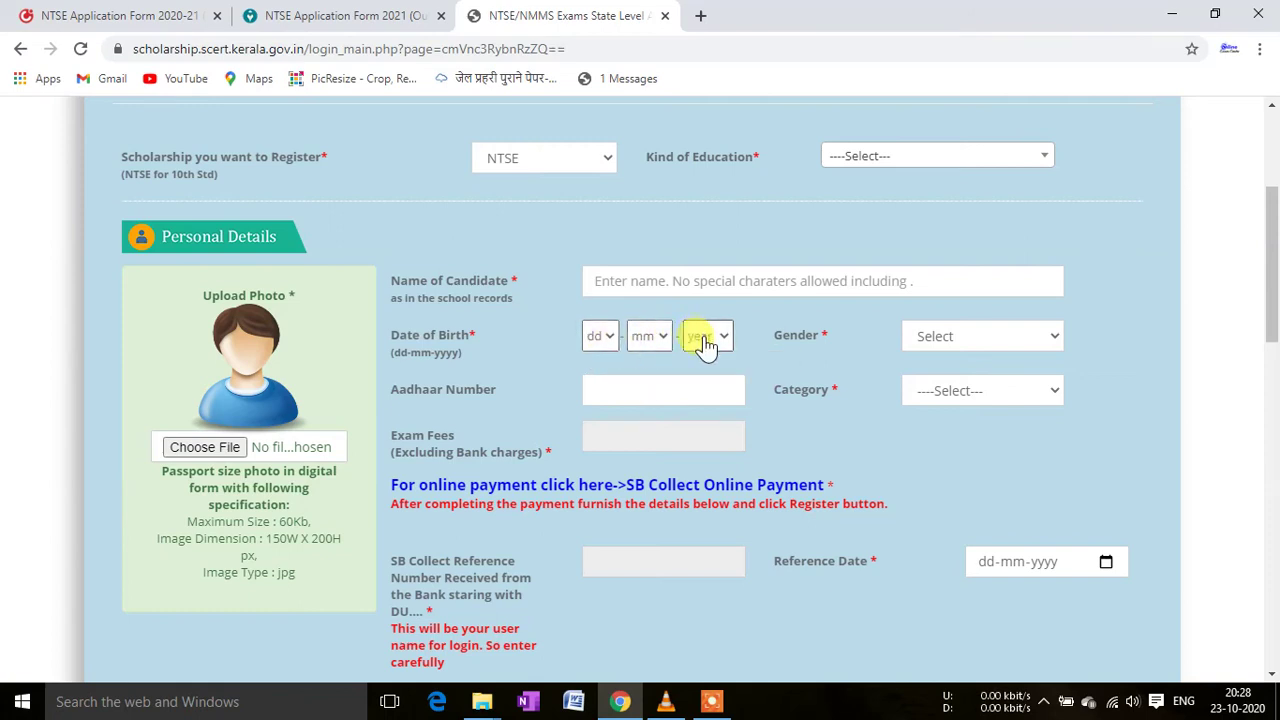
- Check the gender options and the candidate name and Aadhaar number fields without filling them in
{"action": "left_click", "coordinate": [1000, 340]}
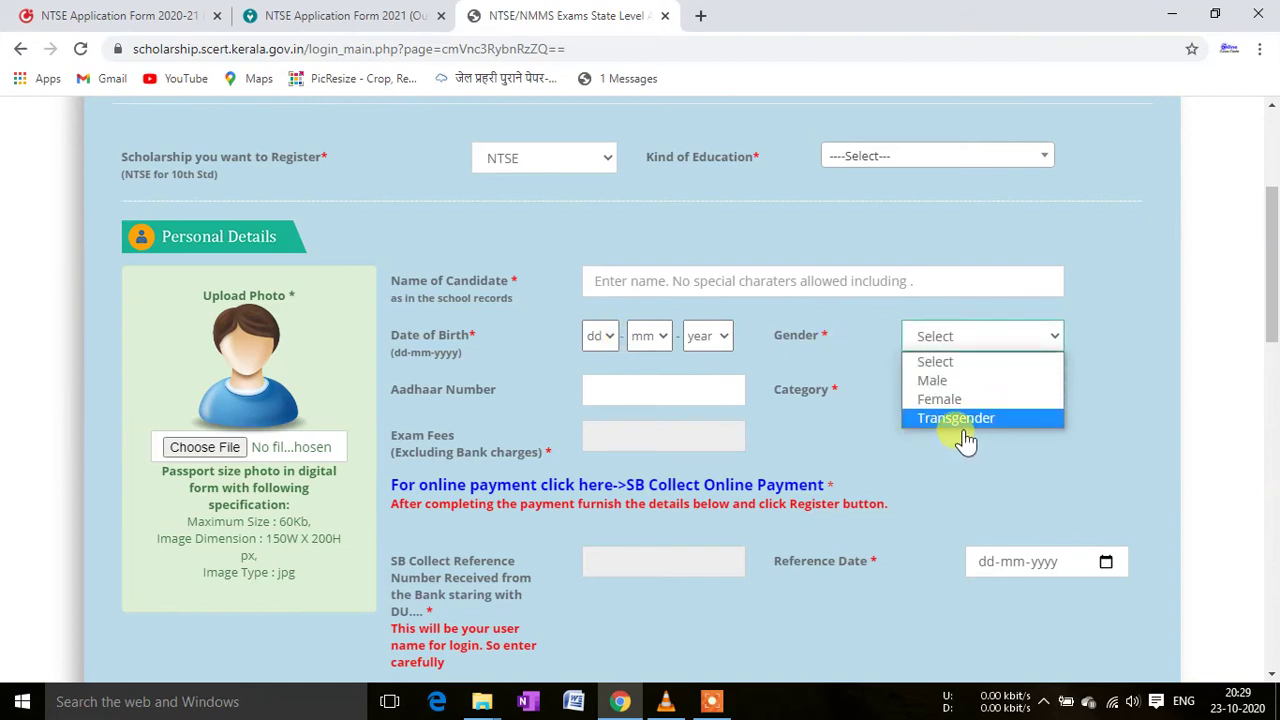
{"action": "left_click", "coordinate": [1010, 345]}
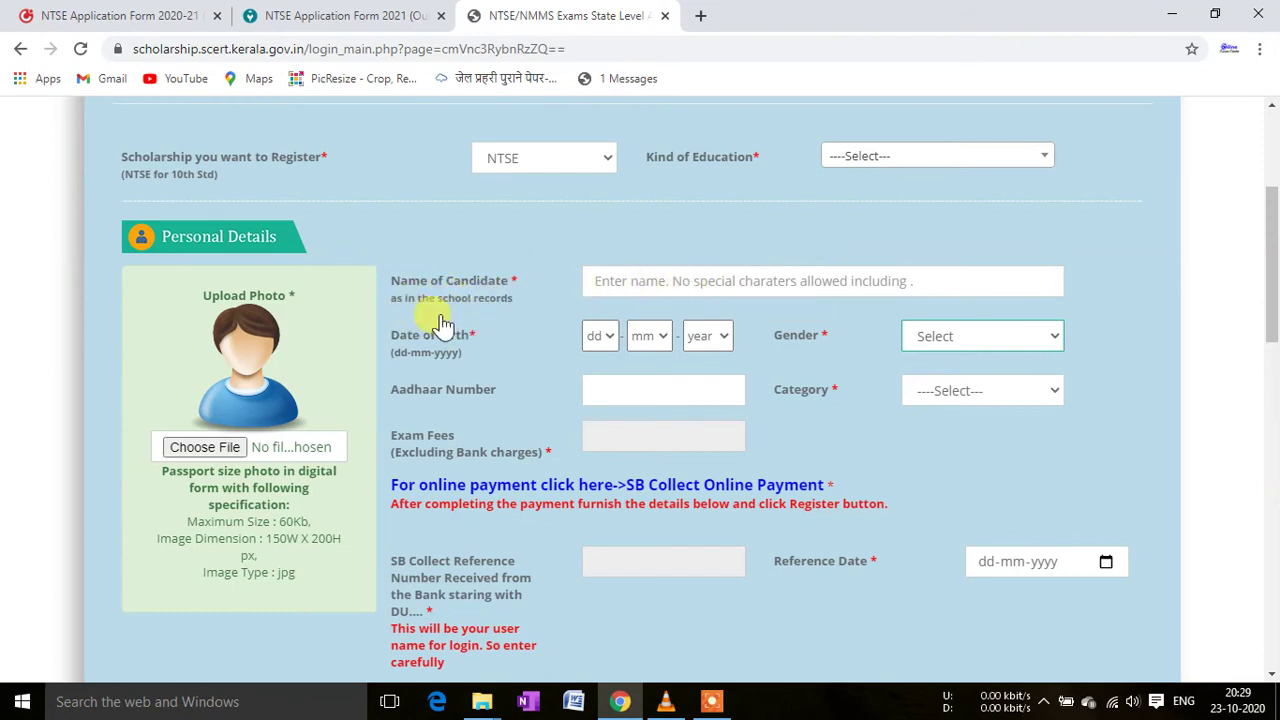
{"action": "left_click", "coordinate": [648, 289]}
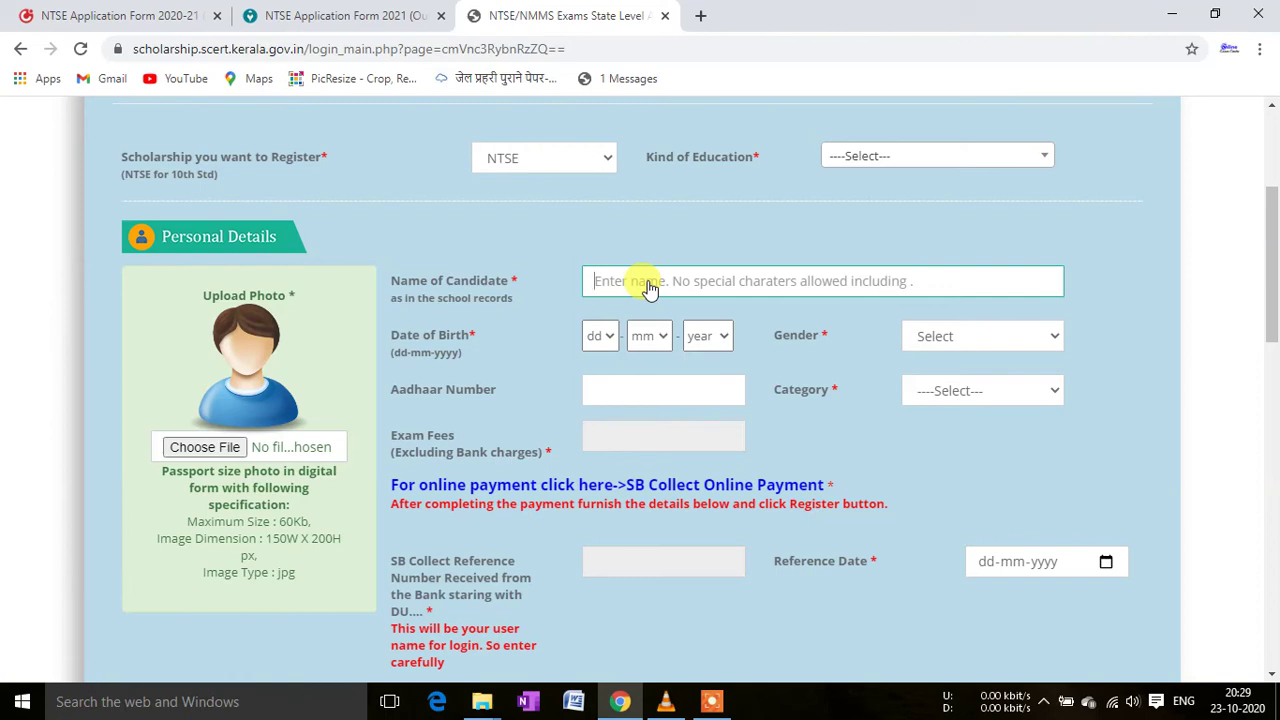
{"action": "left_click", "coordinate": [643, 395]}
- Look through the candidate category options without choosing one
{"action": "left_click", "coordinate": [988, 392]}
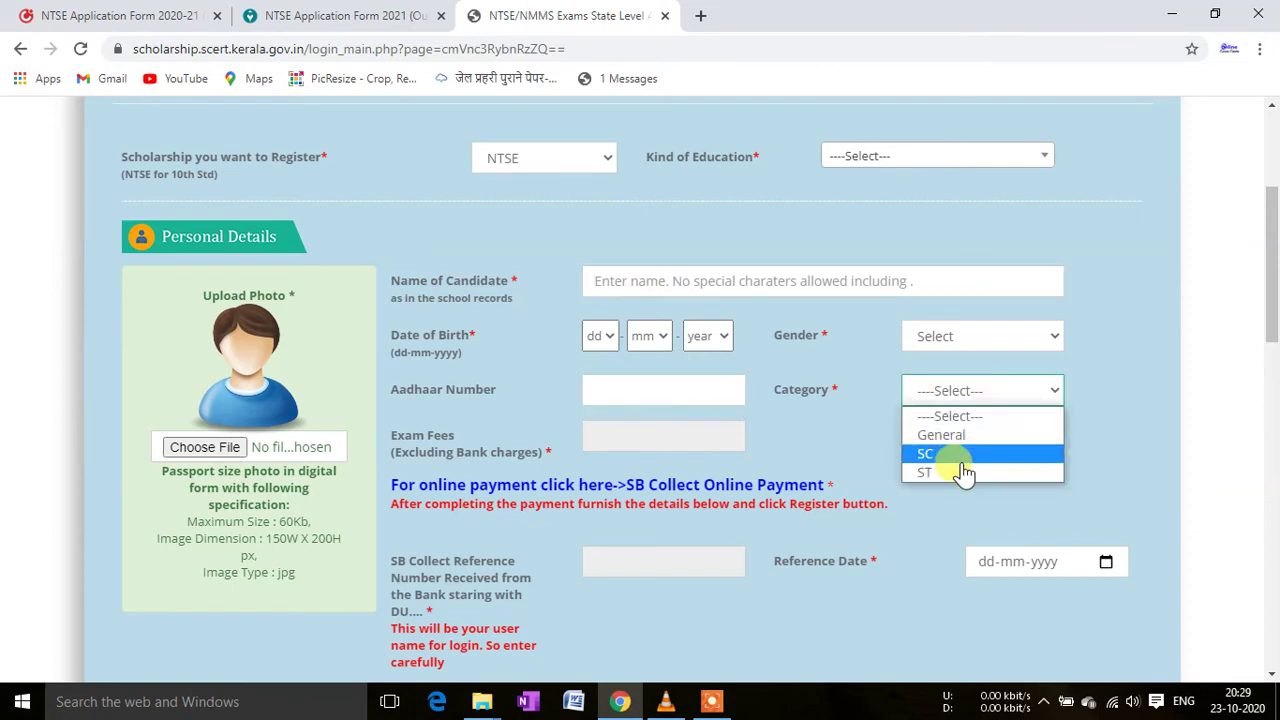
{"action": "left_click", "coordinate": [972, 412]}
{"action": "left_click", "coordinate": [982, 400]}
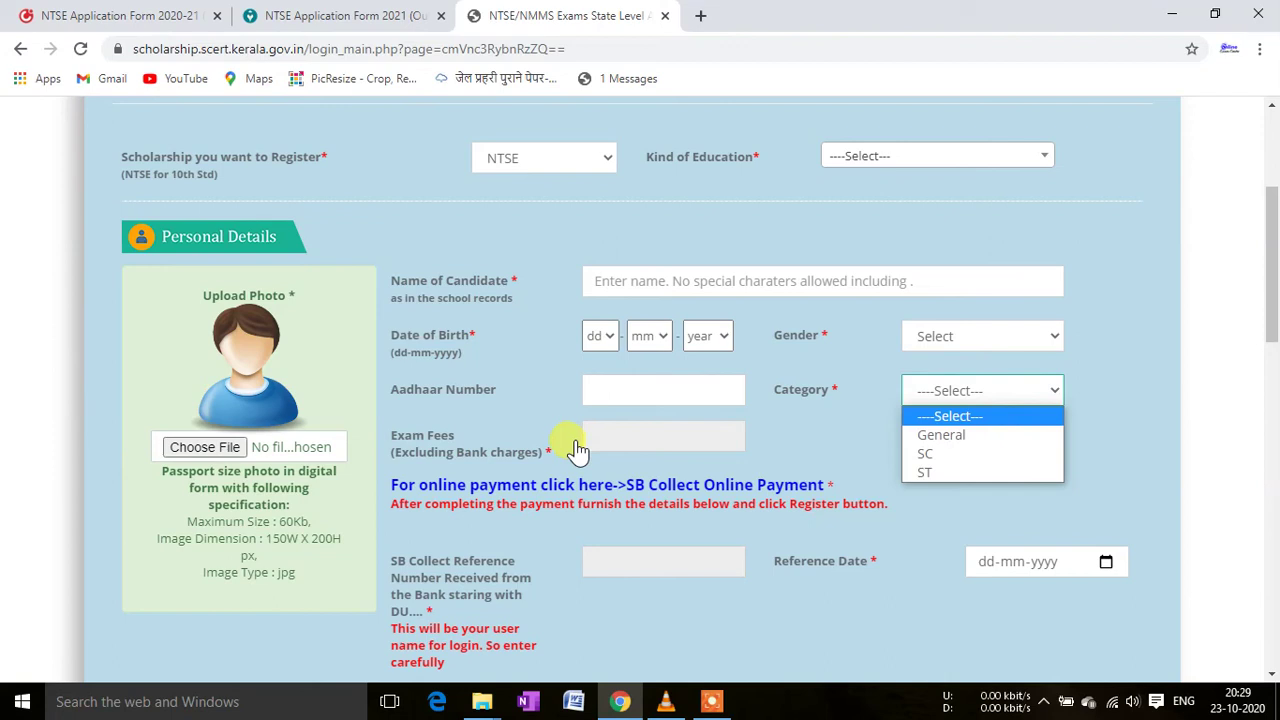
{"action": "left_click", "coordinate": [986, 396]}
{"action": "left_click", "coordinate": [986, 396]}
{"action": "left_click", "coordinate": [986, 396]}
{"action": "left_click", "coordinate": [986, 396]}
{"action": "left_click", "coordinate": [986, 396]}
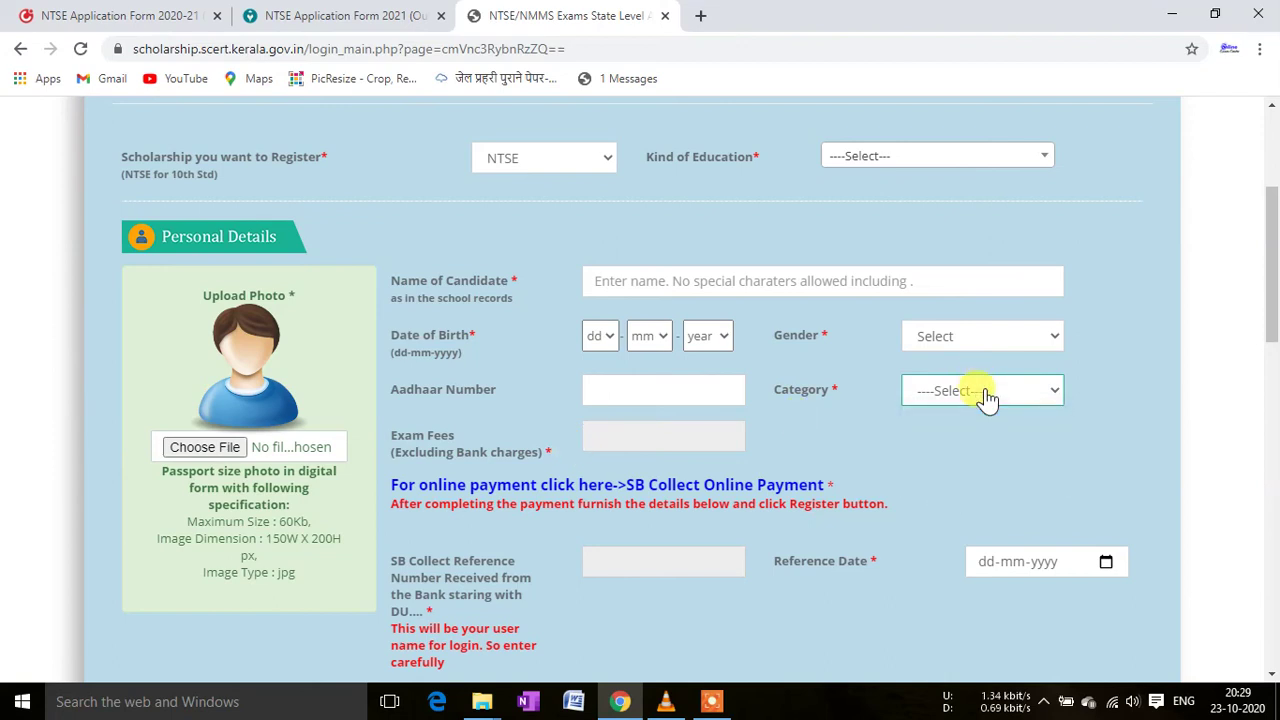
- Set the candidate's category to General and check the exam fee that applies
{"action": "left_click", "coordinate": [613, 437]}
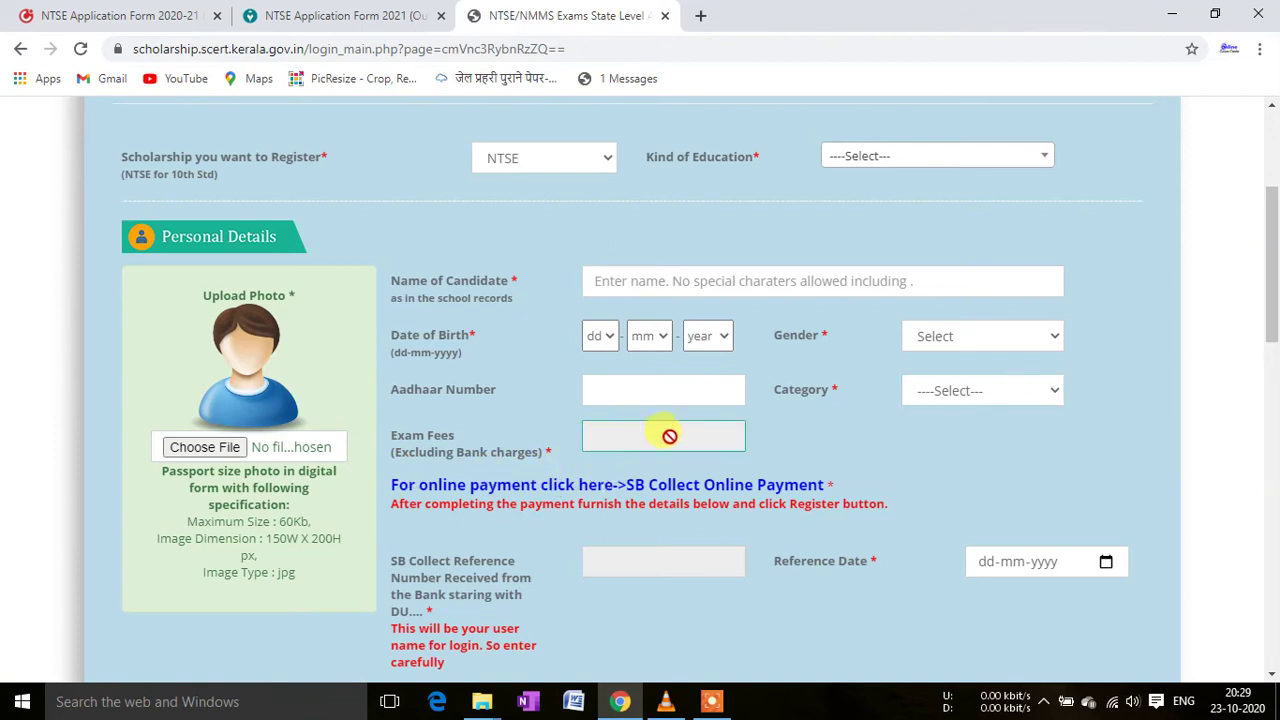
{"action": "left_click", "coordinate": [640, 400]}
{"action": "left_click", "coordinate": [643, 437]}
{"action": "left_click", "coordinate": [720, 395]}
{"action": "left_click", "coordinate": [960, 394]}
{"action": "left_click", "coordinate": [623, 445]}
{"action": "left_click", "coordinate": [982, 390]}
{"action": "left_click", "coordinate": [970, 435]}
{"action": "left_click", "coordinate": [646, 436]}
- Switch the category to SC to compare its exam fee and set it back to General
{"action": "left_click", "coordinate": [986, 394]}
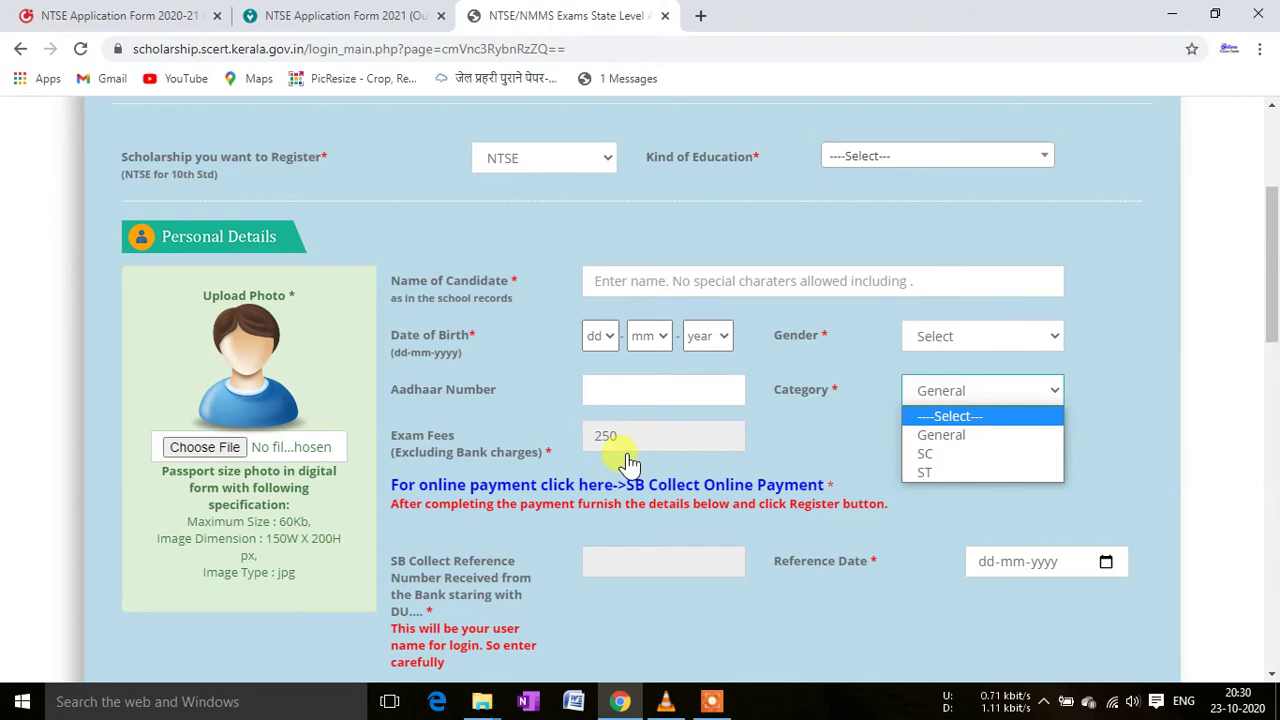
{"action": "left_click", "coordinate": [945, 436]}
{"action": "key", "text": "Up"}
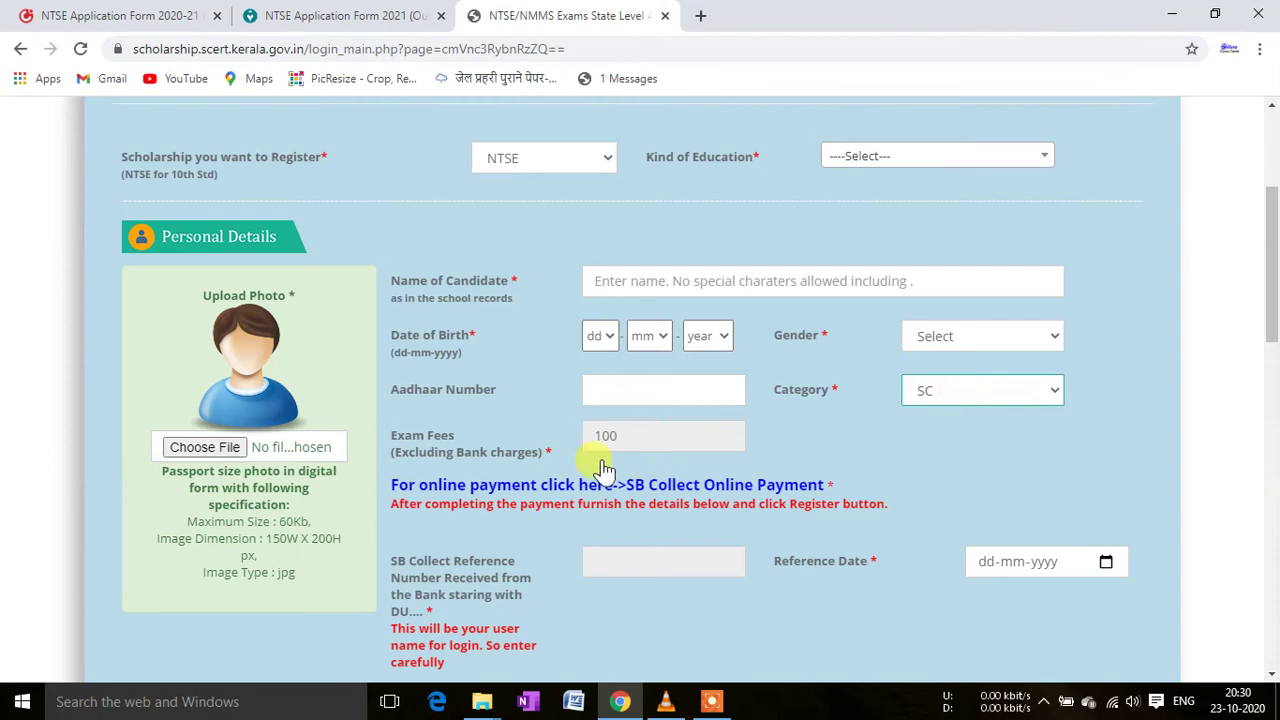
{"action": "left_click", "coordinate": [966, 394]}
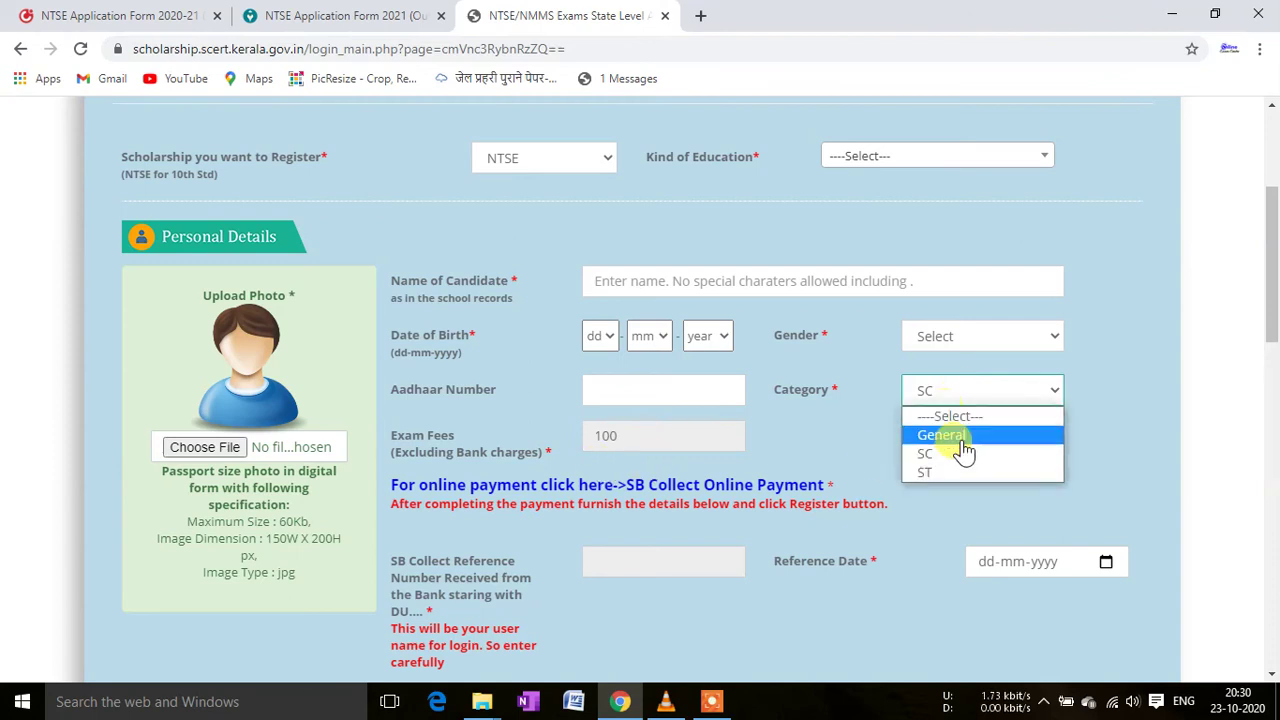
{"action": "left_click", "coordinate": [950, 435]}
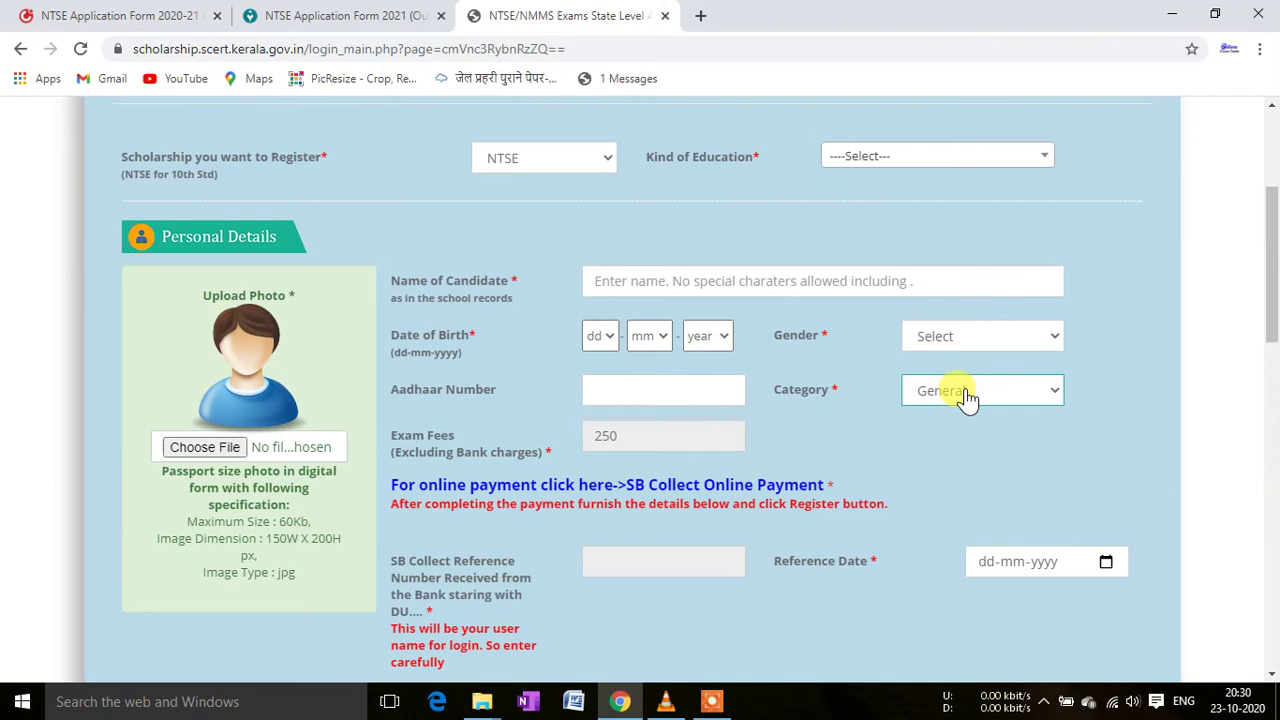
- Review the payment reference, contact, institution and login details sections through to the end of the registration form
{"action": "scroll", "coordinate": [457, 530], "scroll_direction": "down", "scroll_amount": 1}
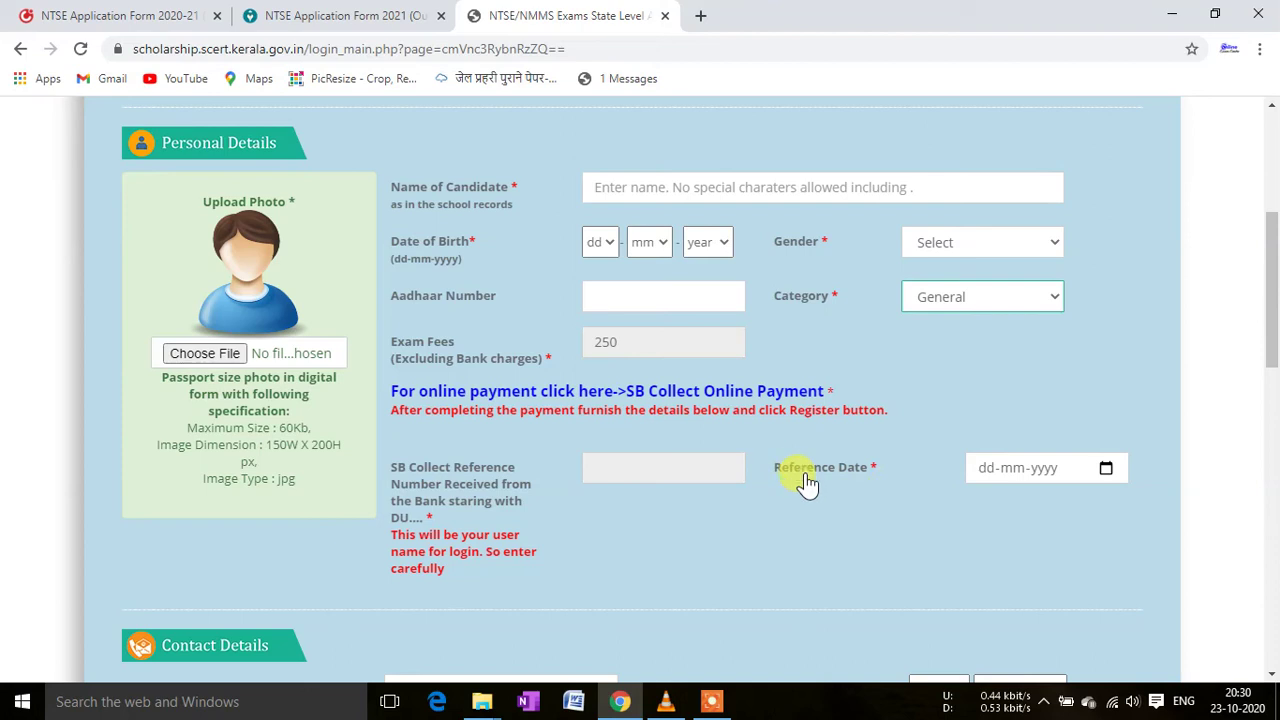
{"action": "scroll", "coordinate": [686, 449], "scroll_direction": "down", "scroll_amount": 2}
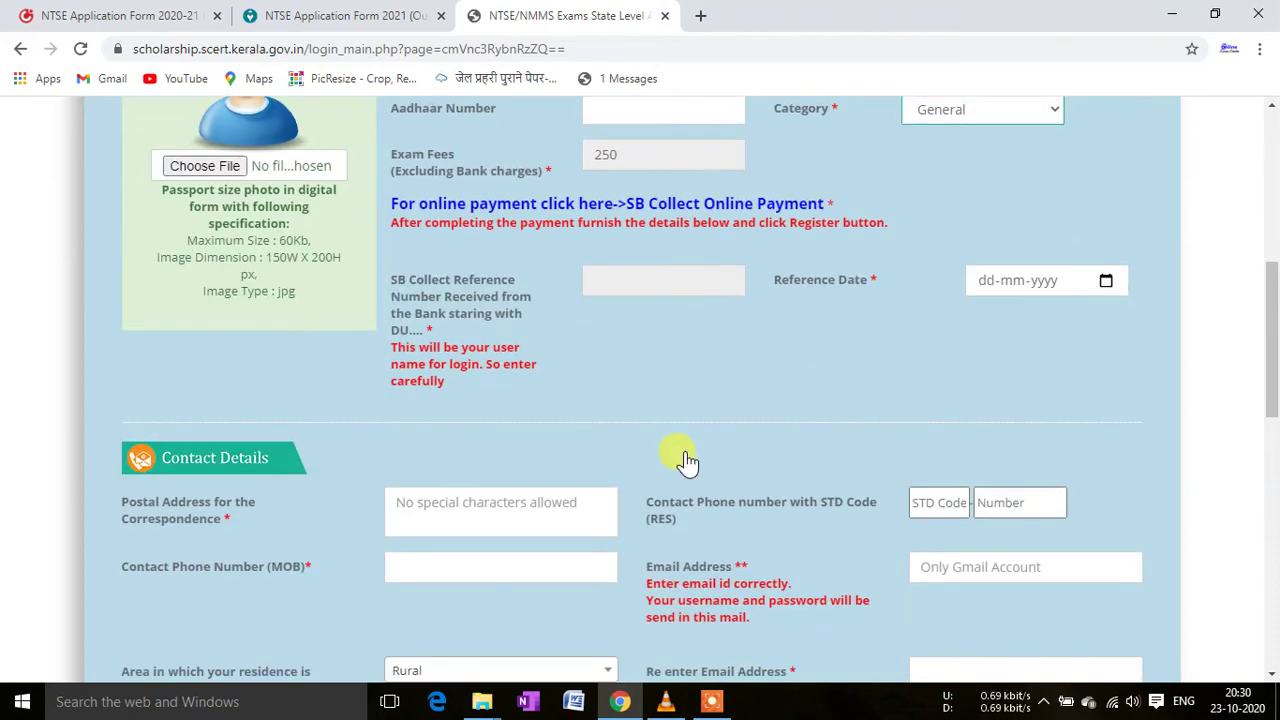
{"action": "scroll", "coordinate": [686, 463], "scroll_direction": "down", "scroll_amount": 3}
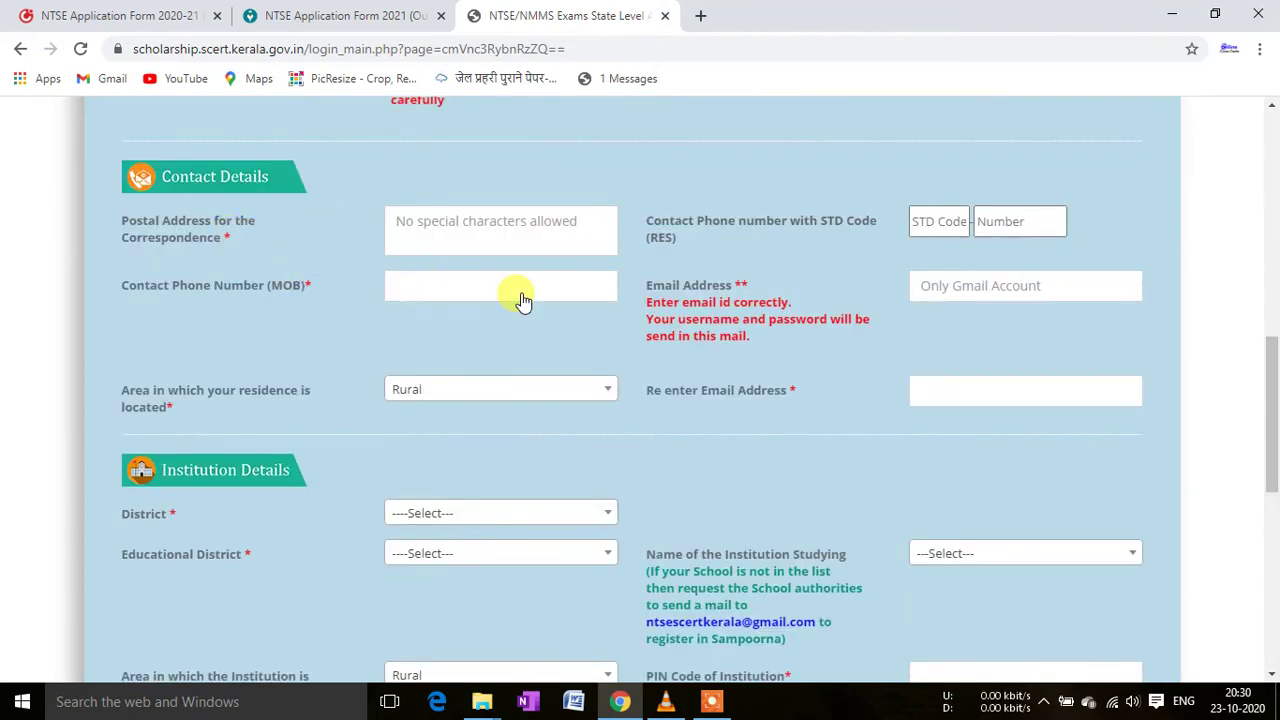
{"action": "scroll", "coordinate": [523, 298], "scroll_direction": "up", "scroll_amount": 2}
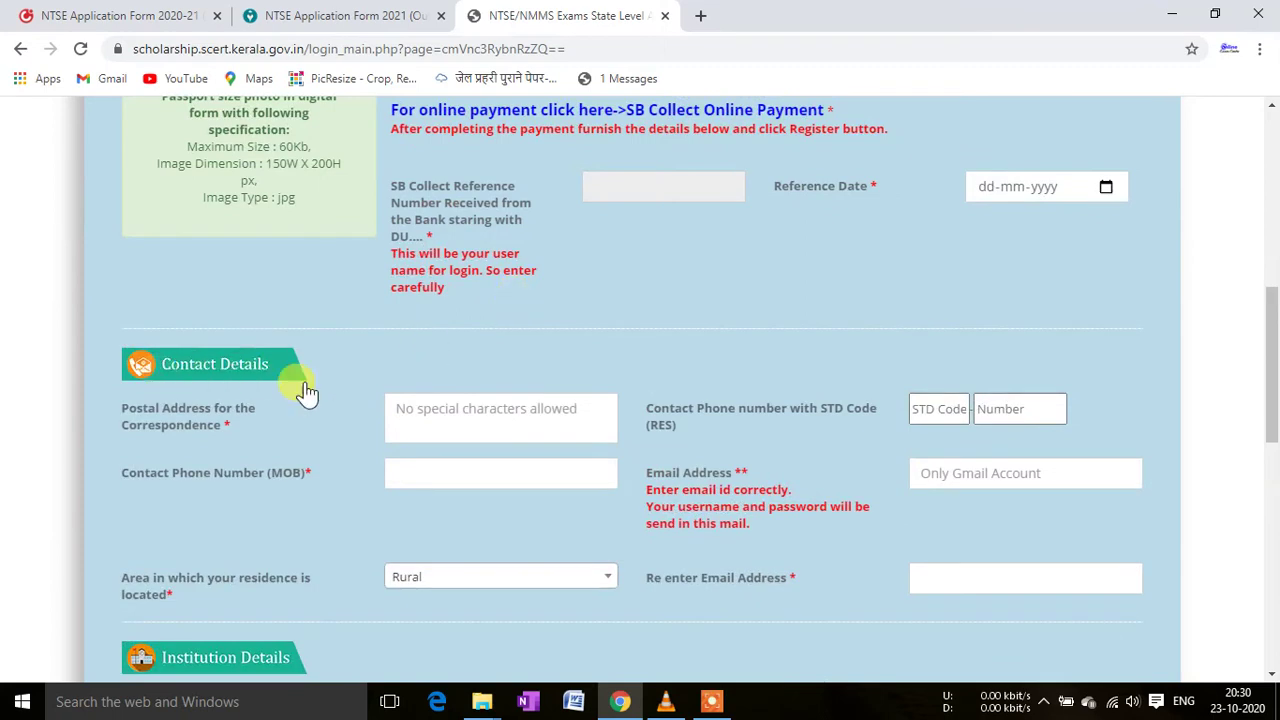
{"action": "scroll", "coordinate": [537, 371], "scroll_direction": "down", "scroll_amount": 1}
{"action": "scroll", "coordinate": [451, 371], "scroll_direction": "down", "scroll_amount": 2}
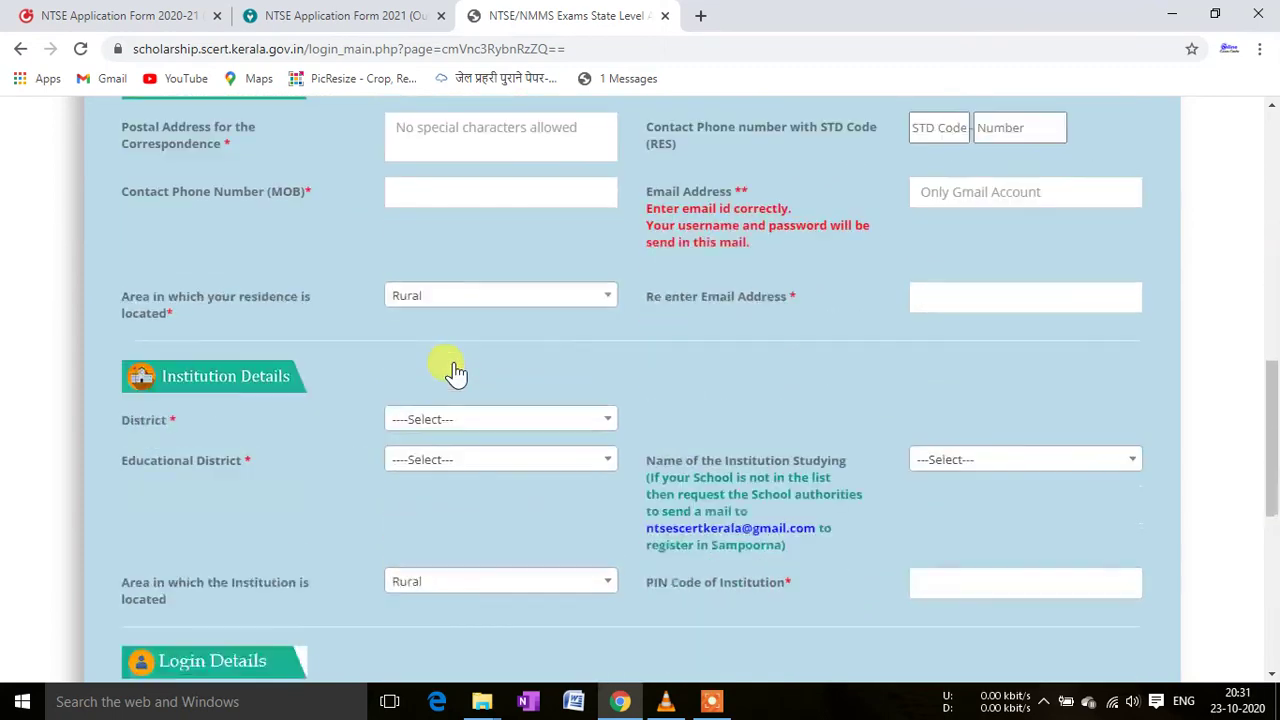
{"action": "scroll", "coordinate": [508, 430], "scroll_direction": "down", "scroll_amount": 3}
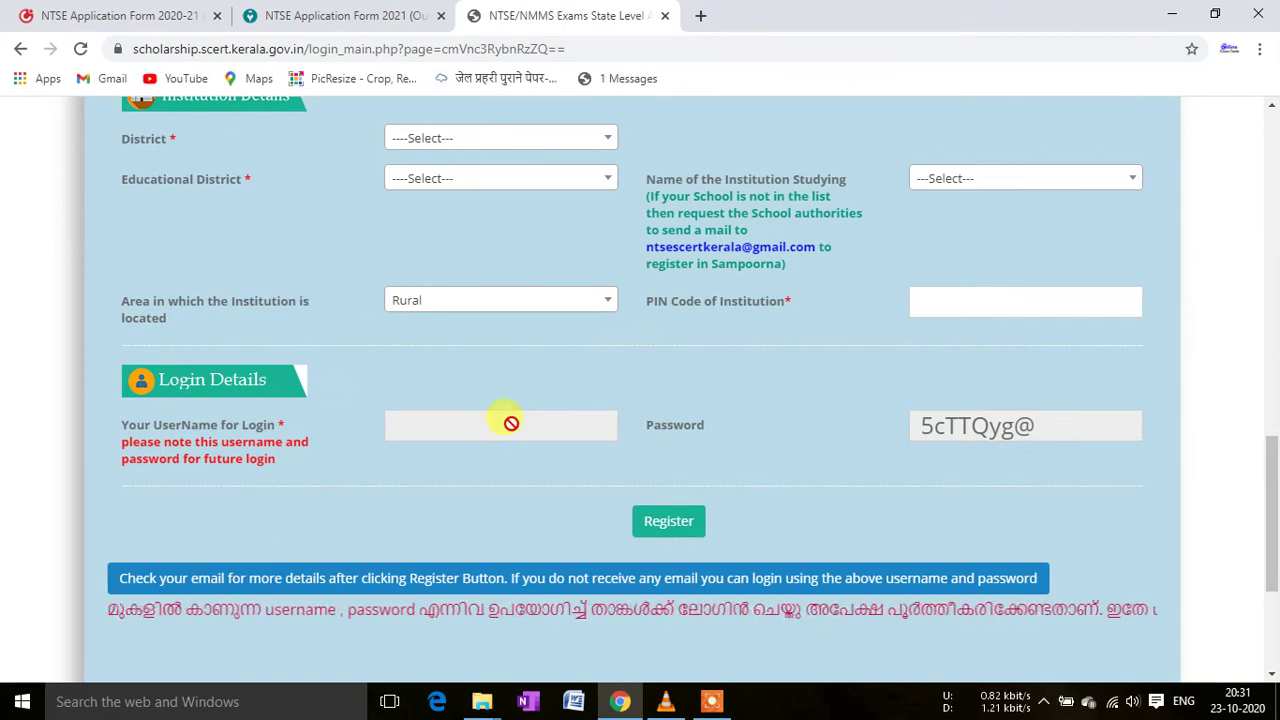
{"action": "scroll", "coordinate": [511, 423], "scroll_direction": "up", "scroll_amount": 4}
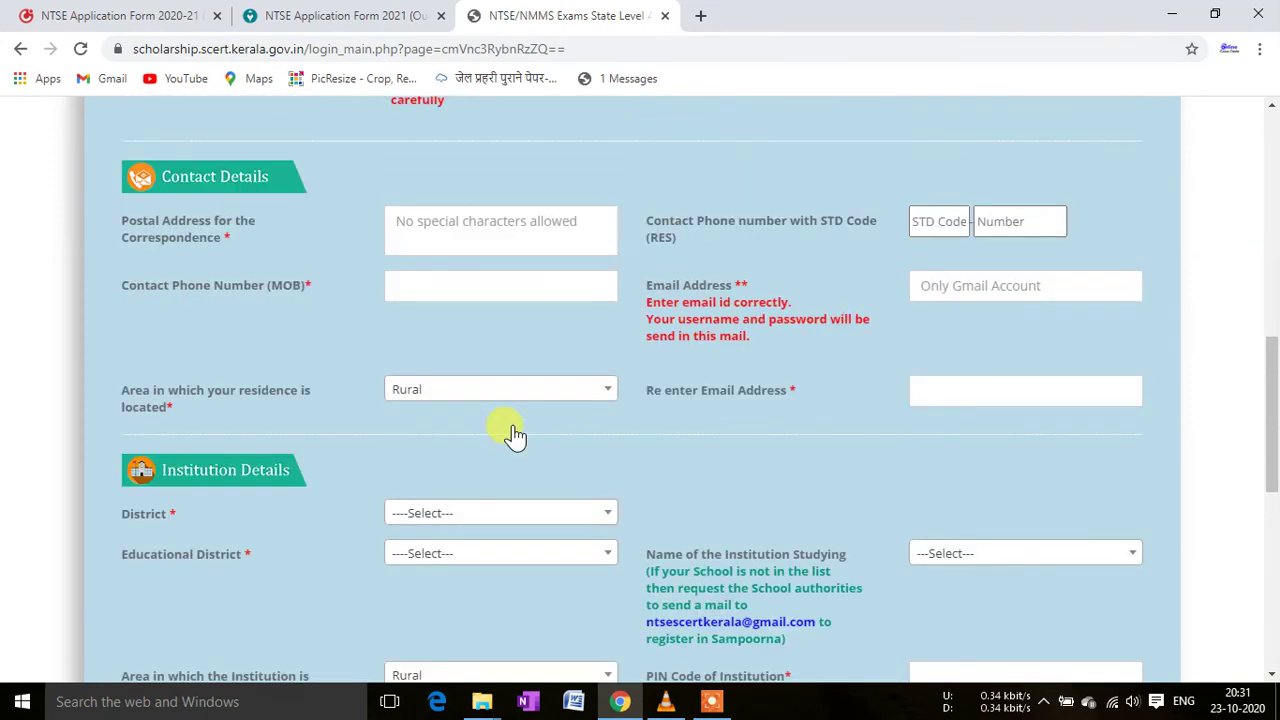
{"action": "scroll", "coordinate": [512, 433], "scroll_direction": "down", "scroll_amount": 2}
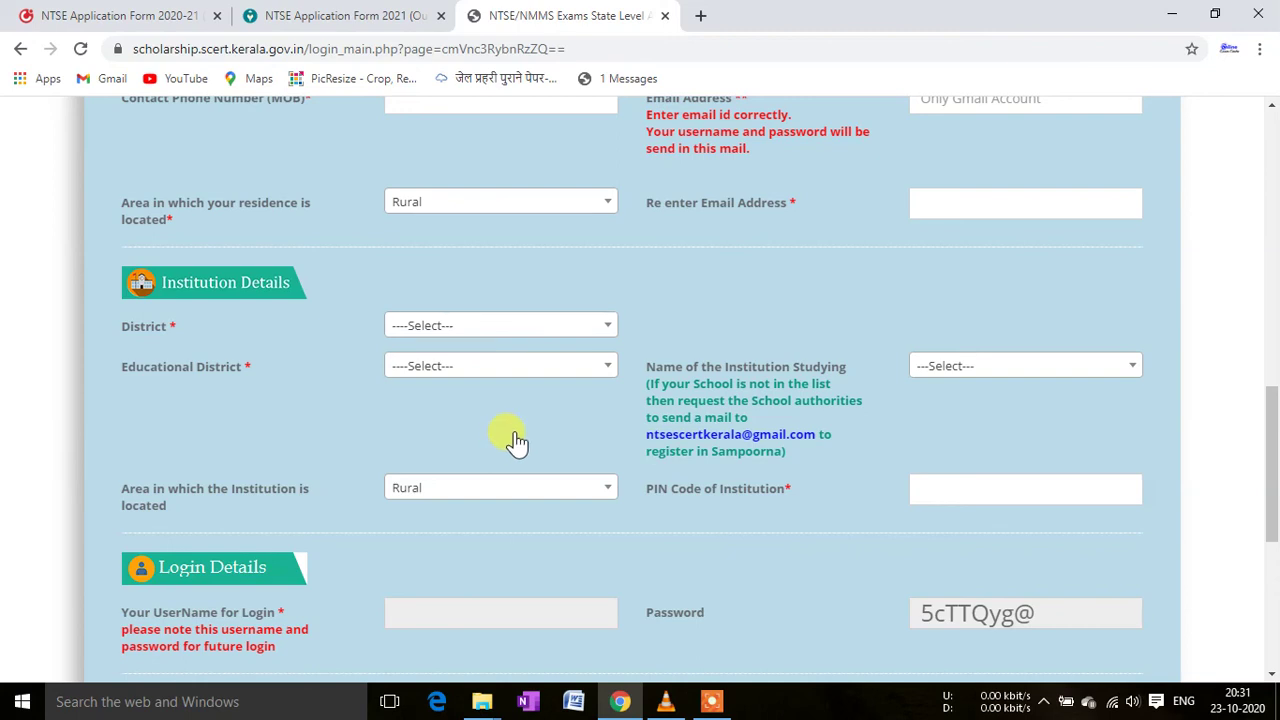
{"action": "scroll", "coordinate": [516, 441], "scroll_direction": "down", "scroll_amount": 3}
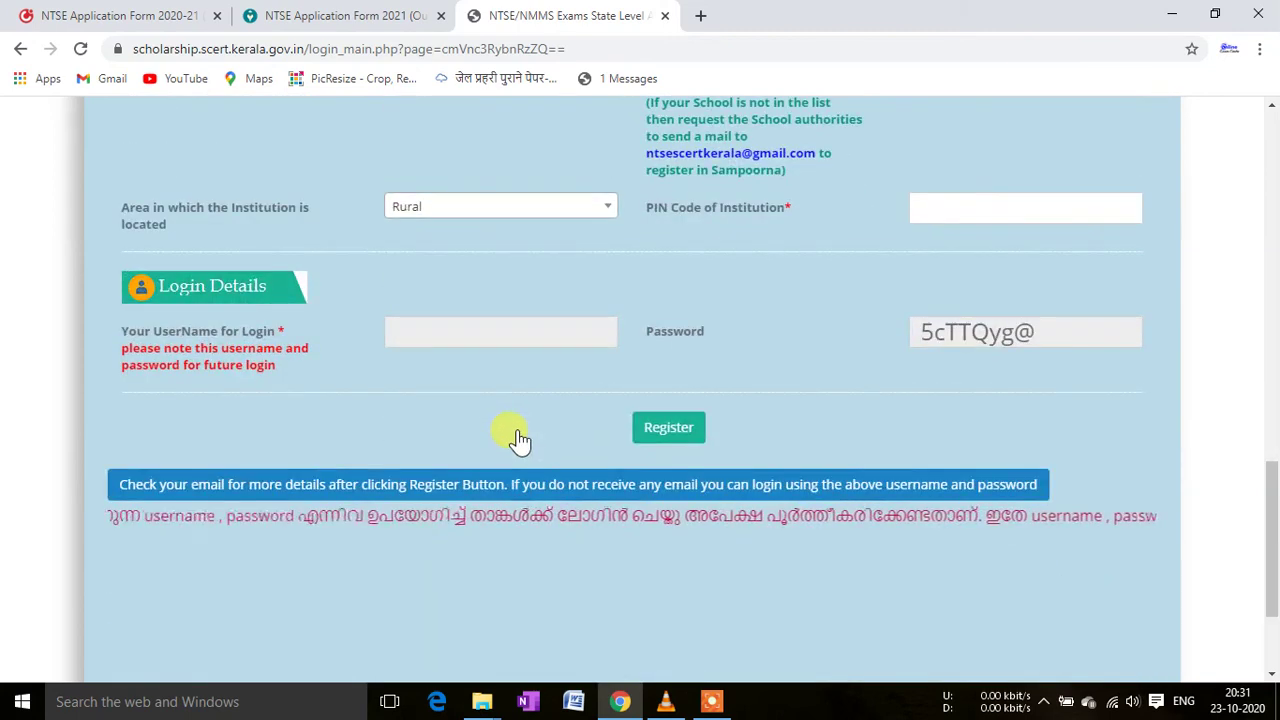
- Return to the start of the registration form and go over the personal details section again
{"action": "scroll", "coordinate": [553, 381], "scroll_direction": "up", "scroll_amount": 10}
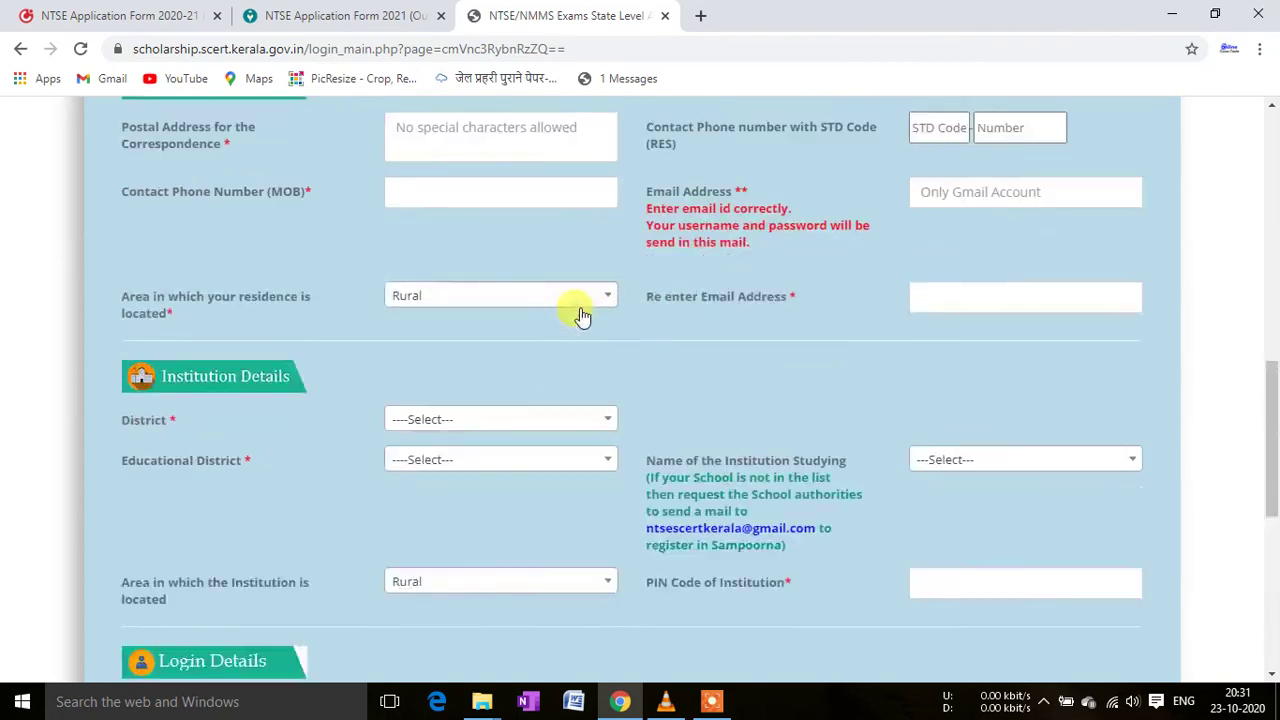
{"action": "scroll", "coordinate": [656, 270], "scroll_direction": "up", "scroll_amount": 4}
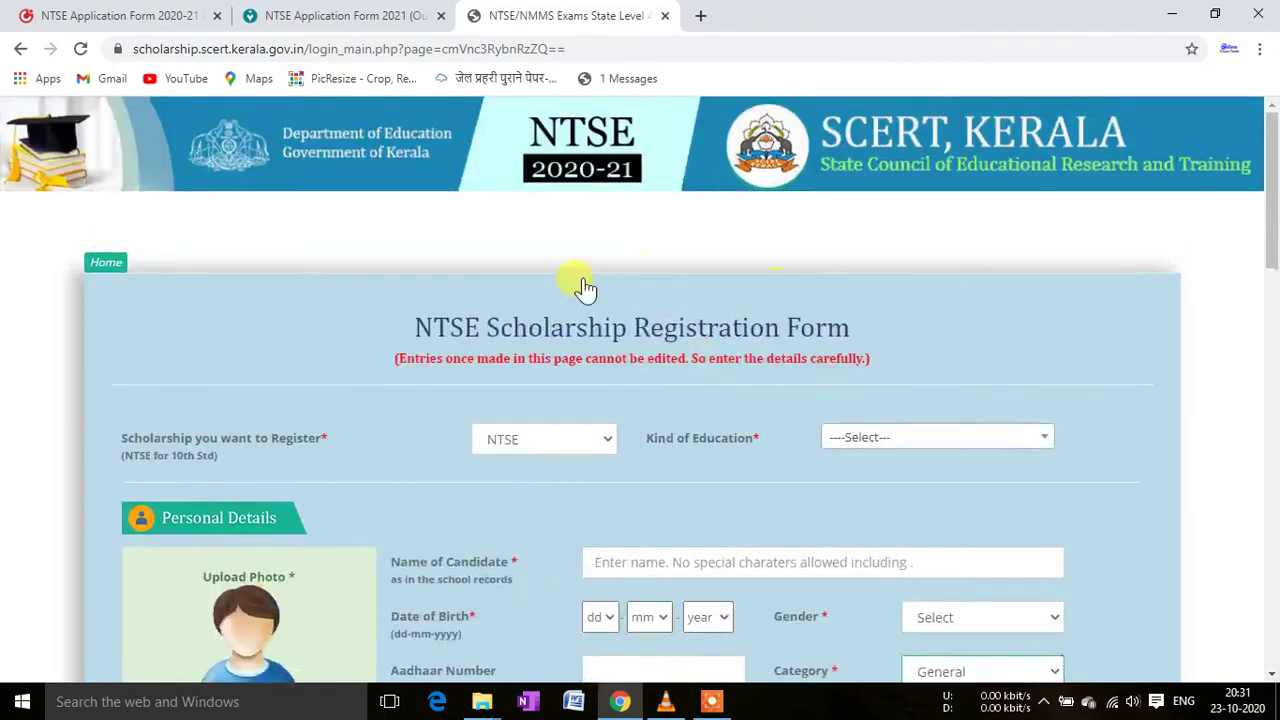
{"action": "scroll", "coordinate": [646, 450], "scroll_direction": "down", "scroll_amount": 2}
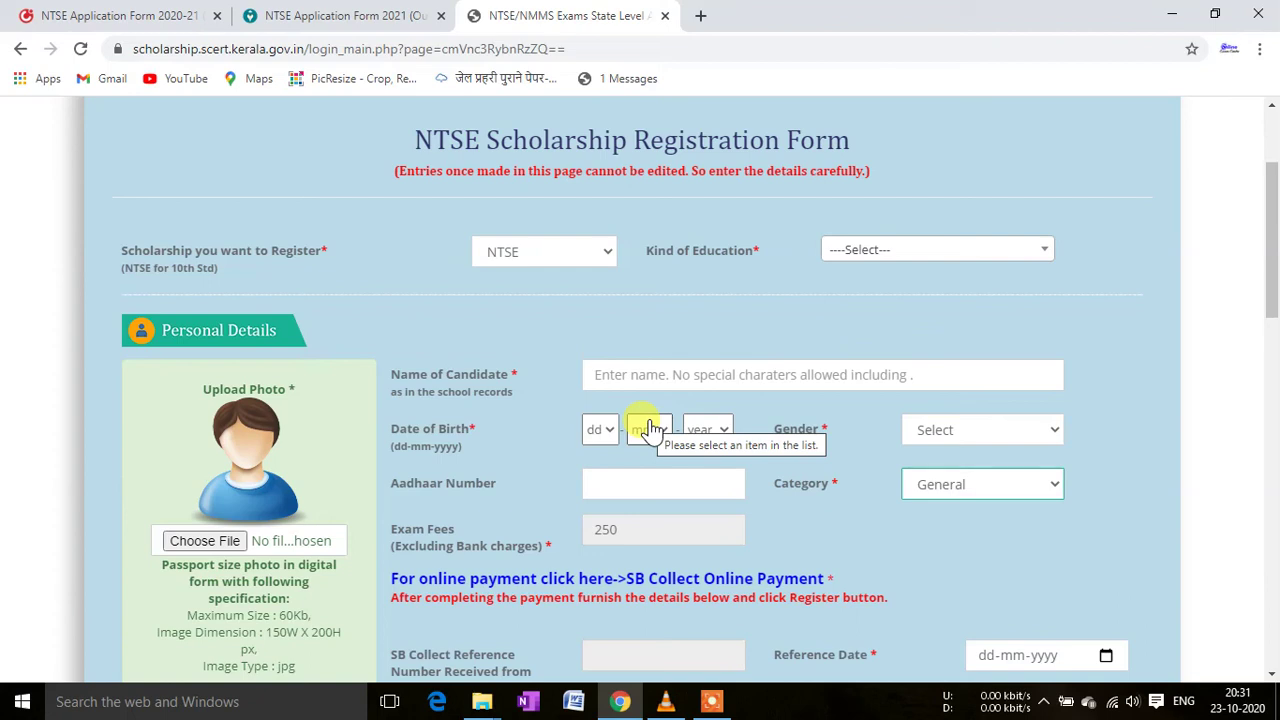
{"action": "scroll", "coordinate": [728, 344], "scroll_direction": "down", "scroll_amount": 2}
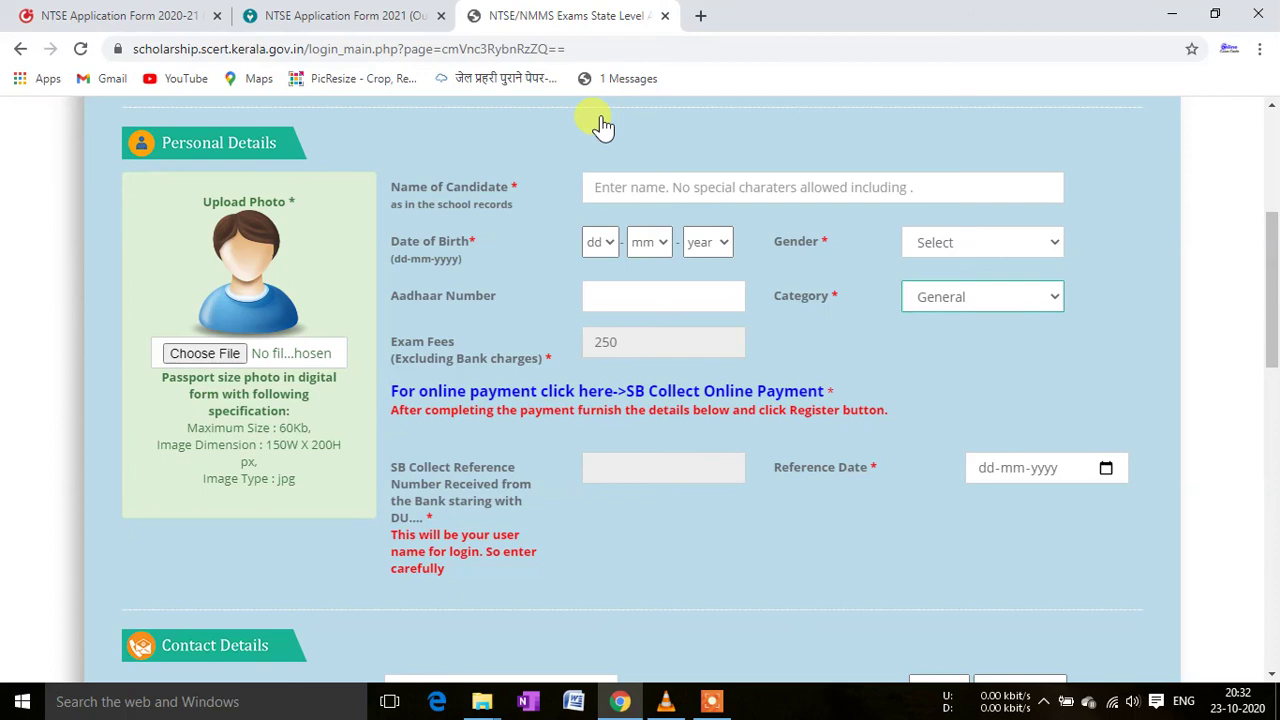
{"action": "left_click", "coordinate": [712, 703]}
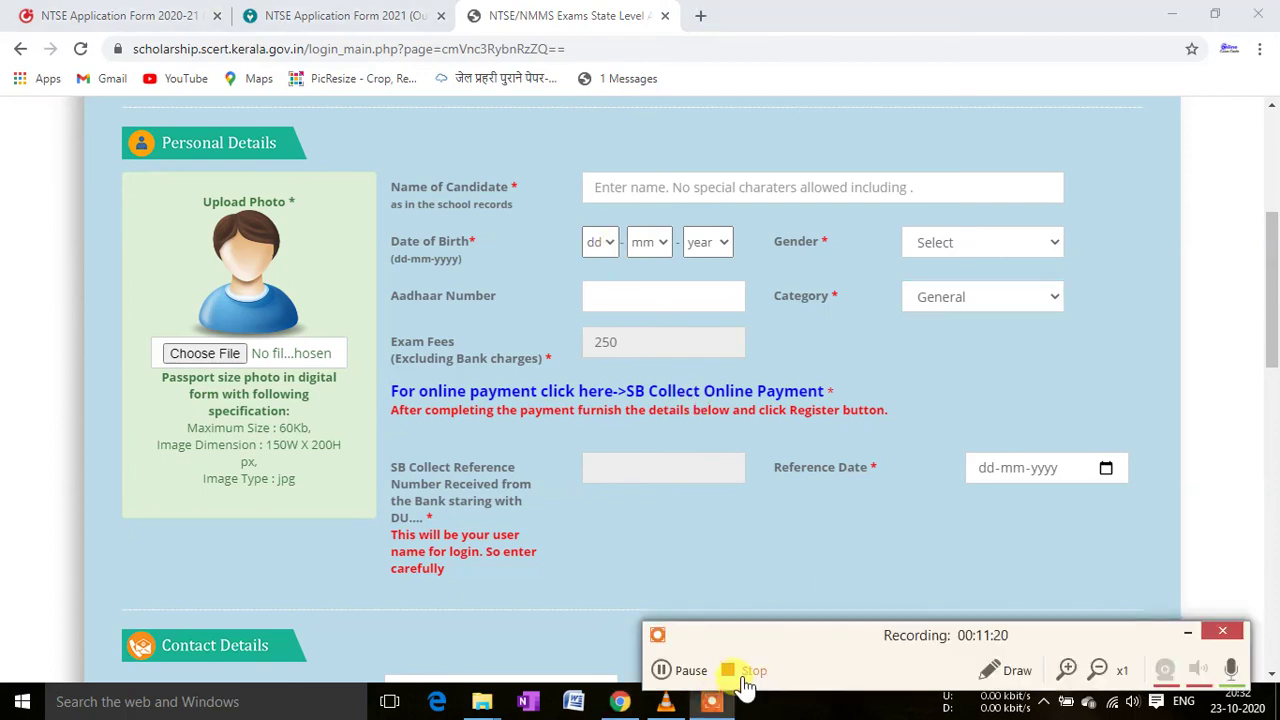